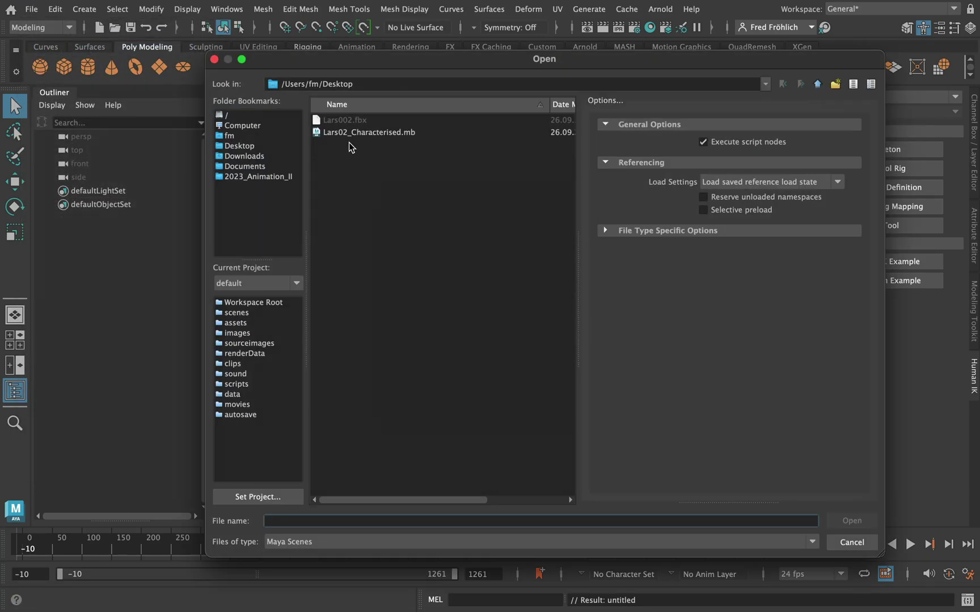
Open Lars02_Characterised.mb without saving the untitled scene
click(353, 132)
click(851, 521)
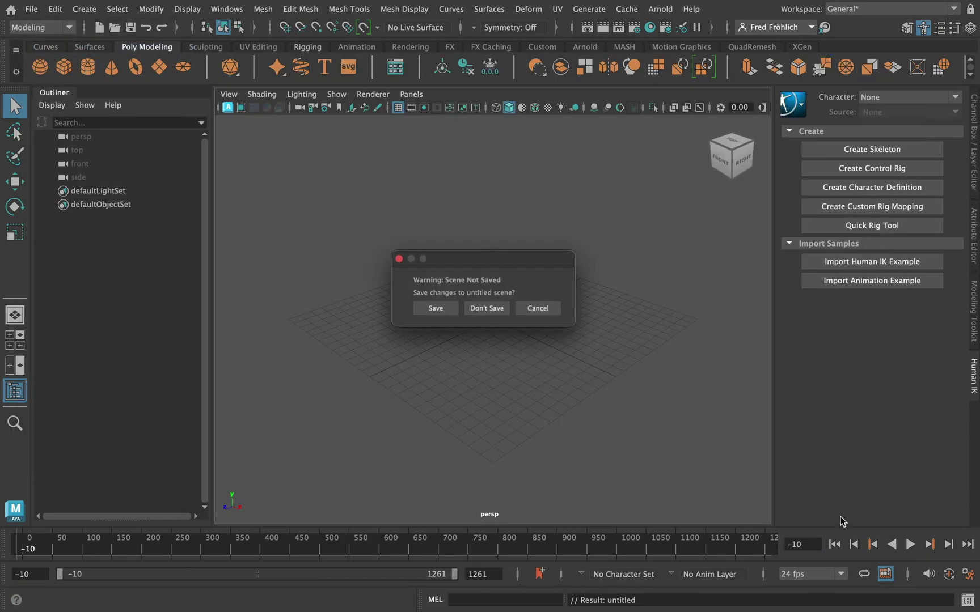
click(488, 311)
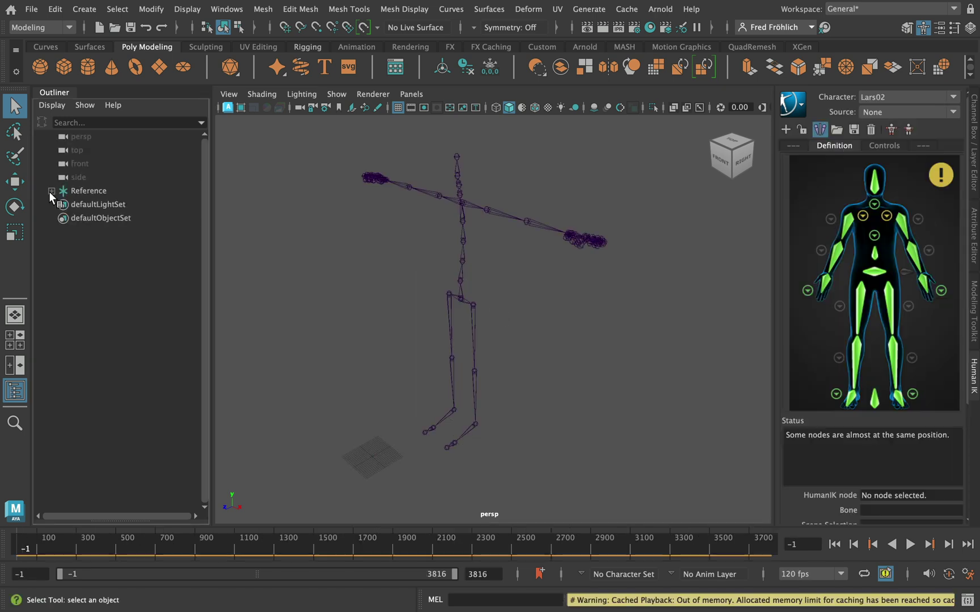
Select the Hips joint under Reference and scrub the timeline to preview the mocap
click(51, 192)
click(79, 204)
mouse_move(27, 544)
mouse_down()
mouse_move(108, 556)
mouse_move(27, 548)
mouse_up()
Add the Hips animation in the Time Editor as anim_Clip1, zoomed near frame 0
click(227, 9)
mouse_move(263, 100)
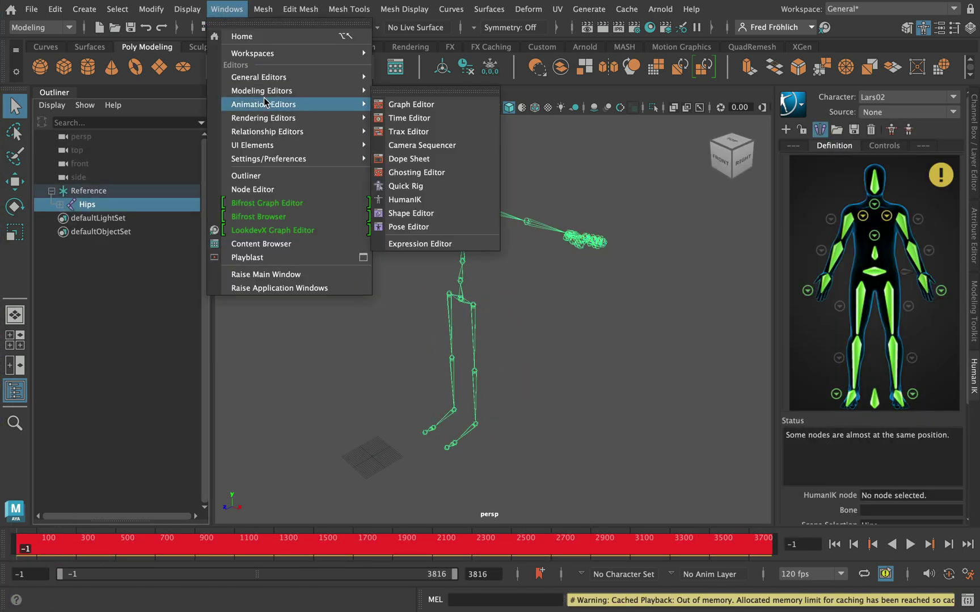
click(400, 119)
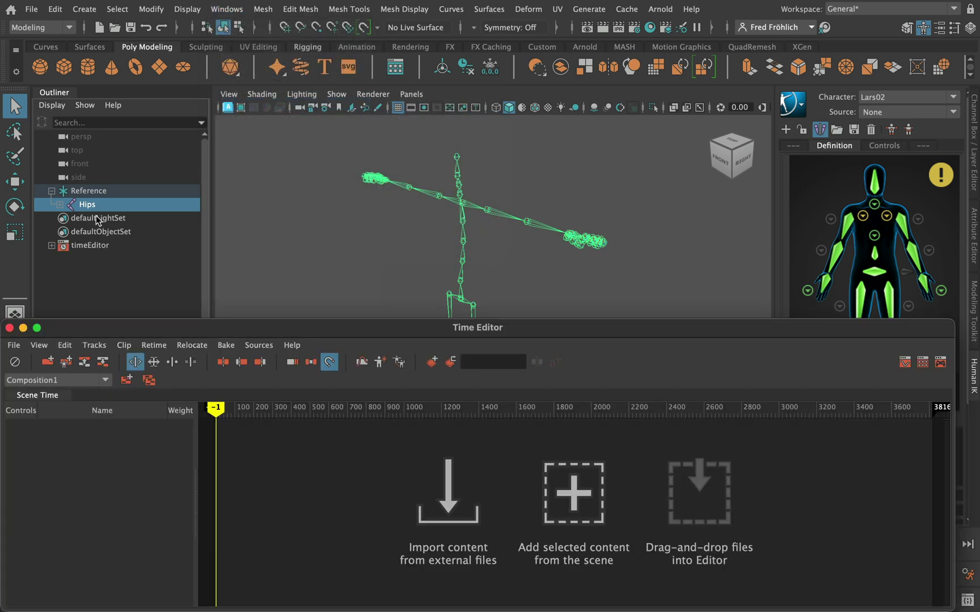
click(574, 497)
drag(470, 333, 469, 495)
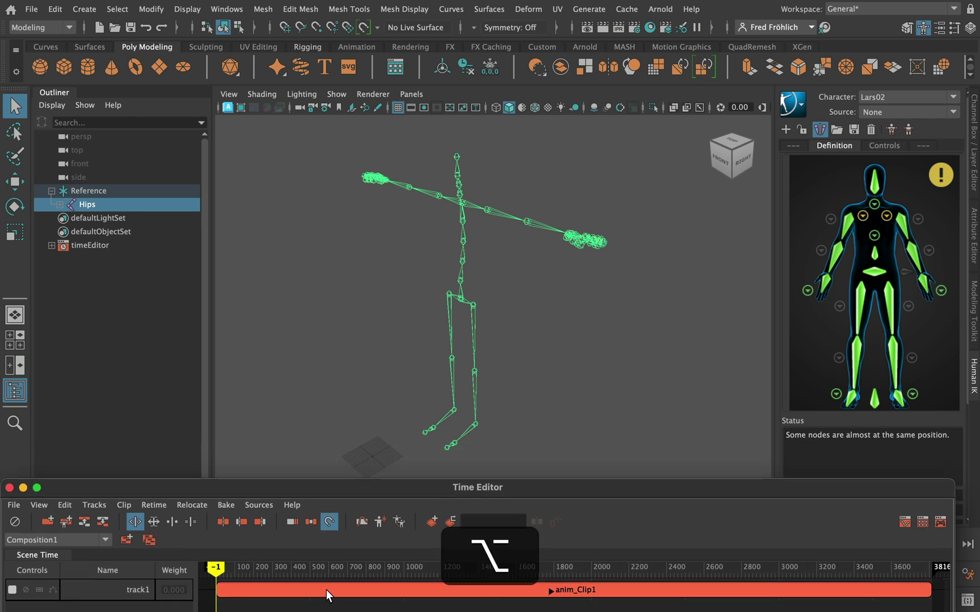
alt+middle_drag(327, 595, 509, 573)
alt+right_drag(509, 573, 856, 569)
Split the clip at frame 1 and delete the lead-in piece before it
click(835, 569)
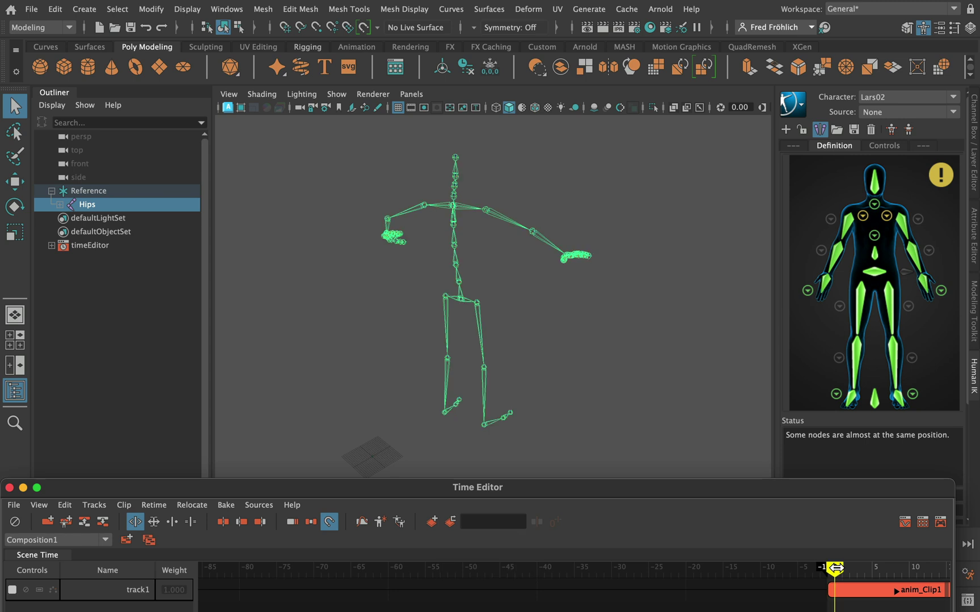
drag(835, 567, 844, 567)
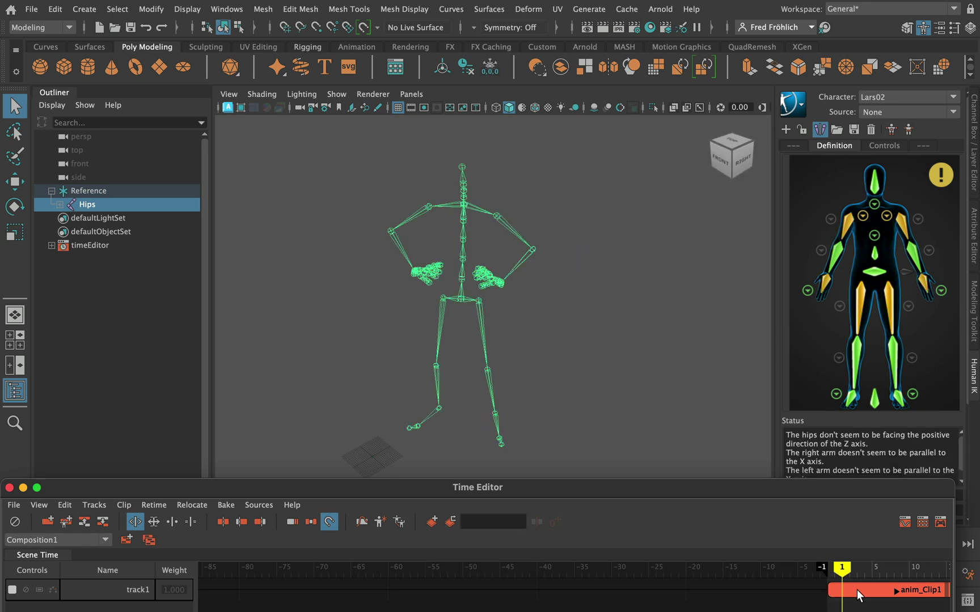
click(63, 506)
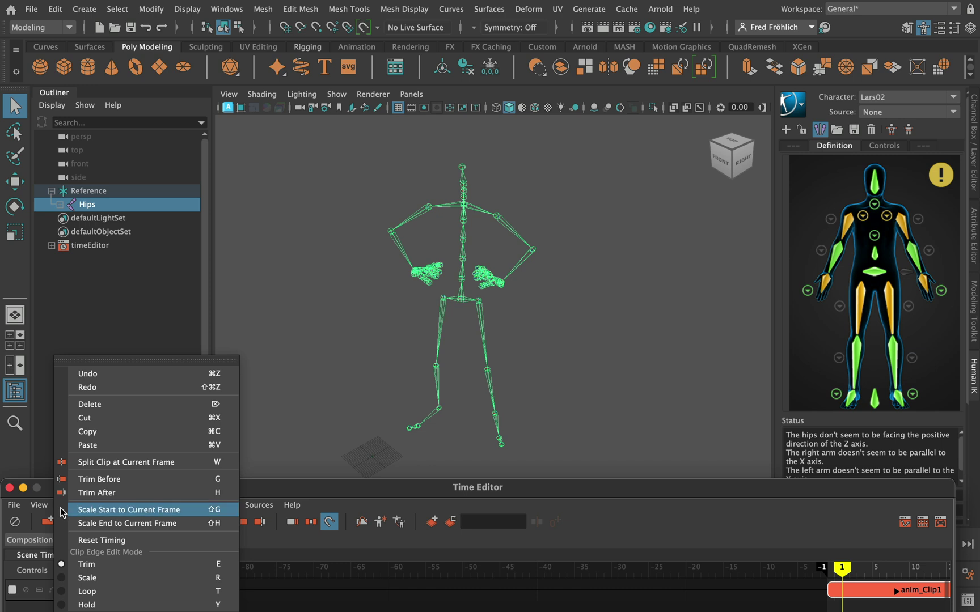
click(85, 462)
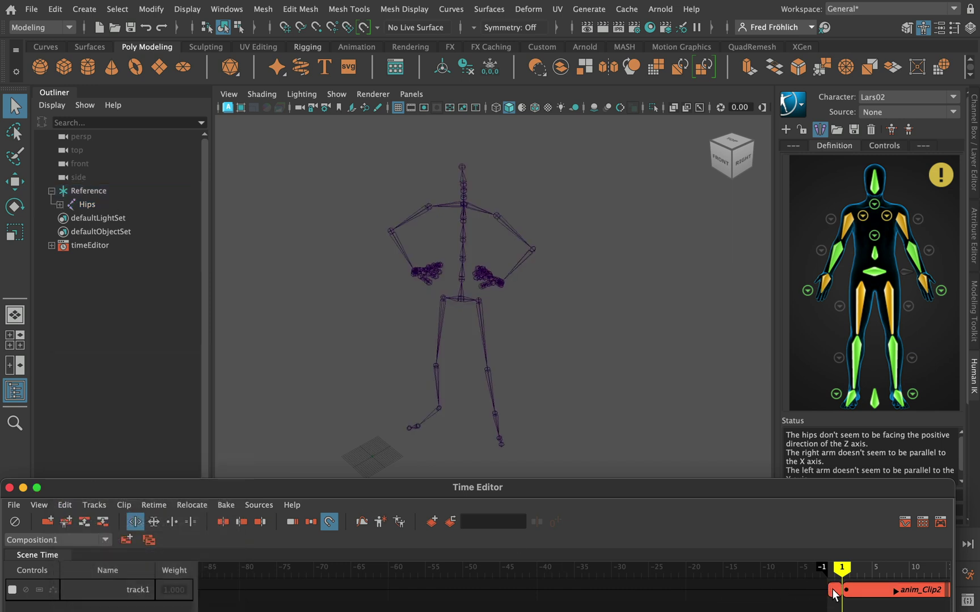
key(BackSpace)
Set the remaining anim_Clip2's start frame to 0
drag(121, 492, 203, 481)
click(19, 573)
text(0)
key(Return)
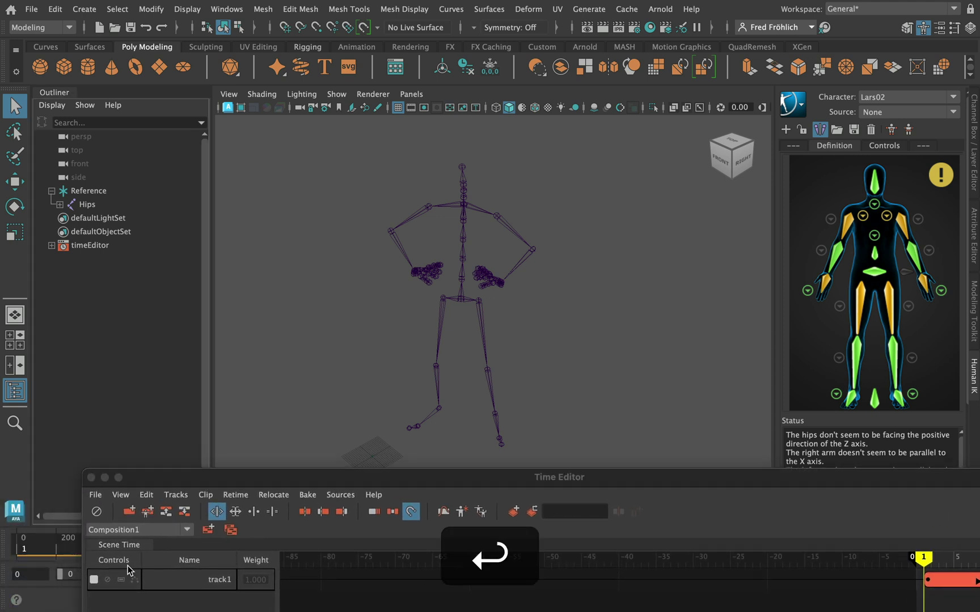
alt+scroll(698, 573, down, 5)
drag(759, 478, 688, 476)
Split anim_Clip2 at frame 60
alt+middle_drag(765, 580, 392, 569)
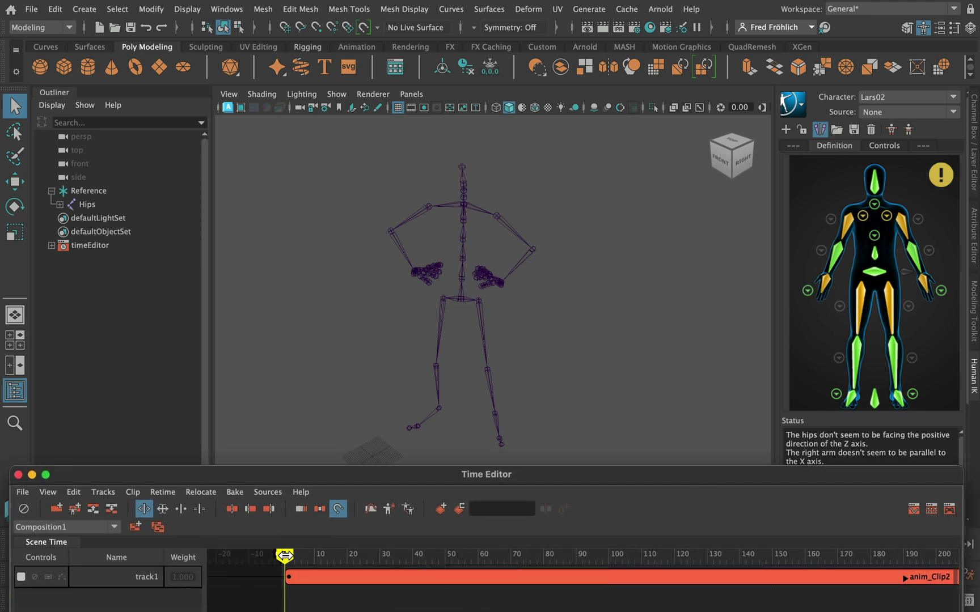
click(406, 555)
drag(425, 555, 478, 555)
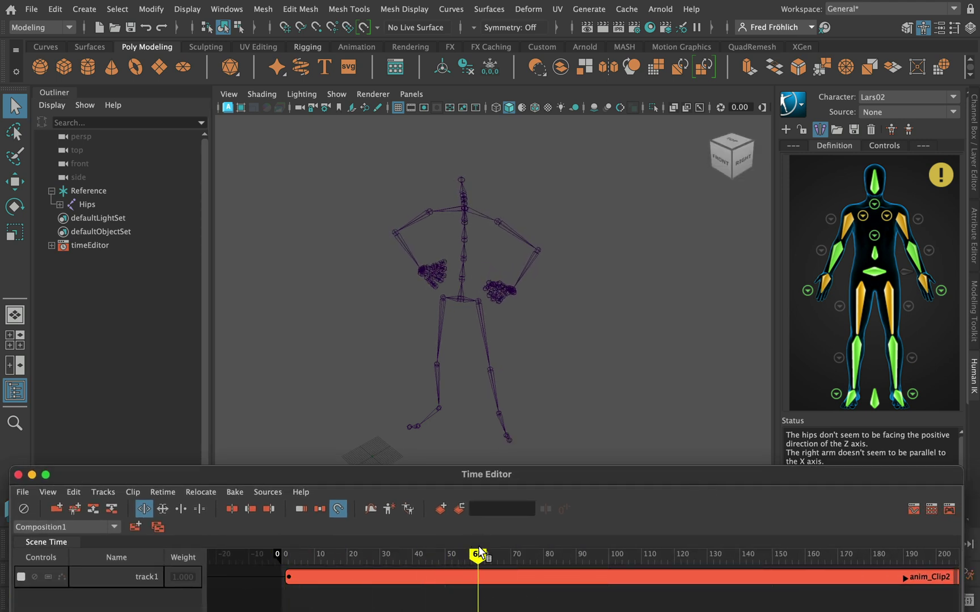
click(457, 577)
click(69, 491)
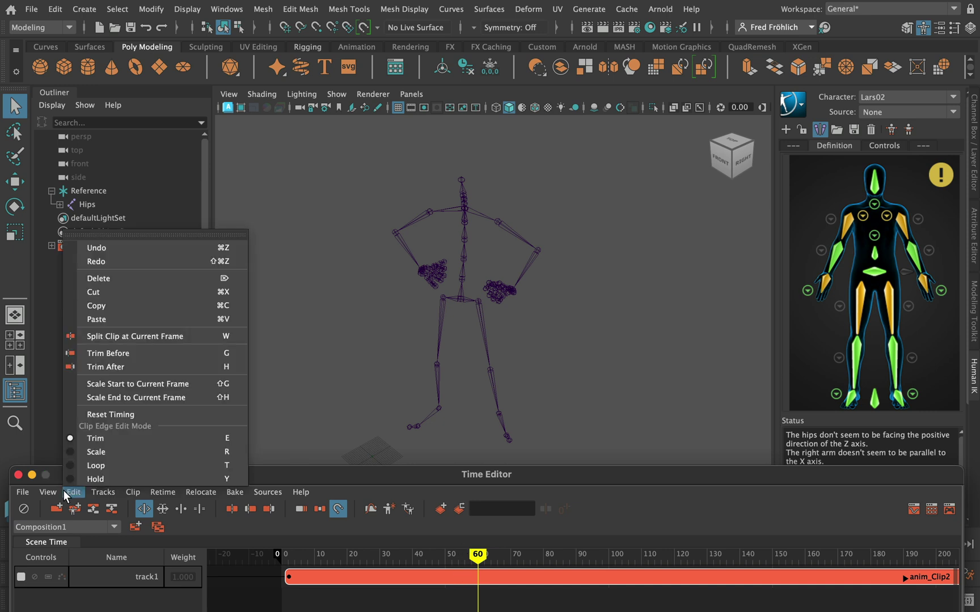
click(125, 337)
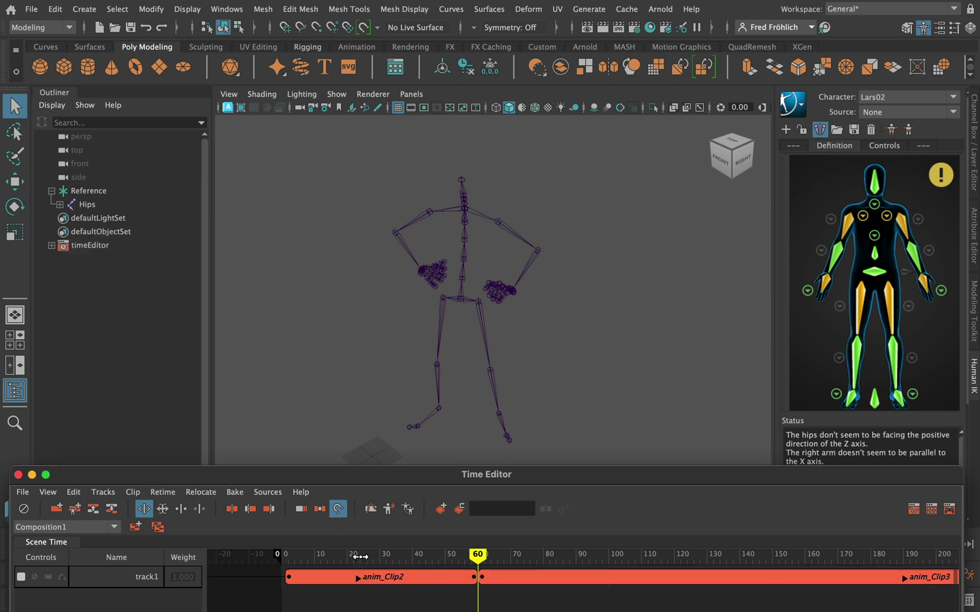
Copy anim_Clip3 and paste the duplicate as anim_Clip4
alt+right_drag(361, 557, 398, 587)
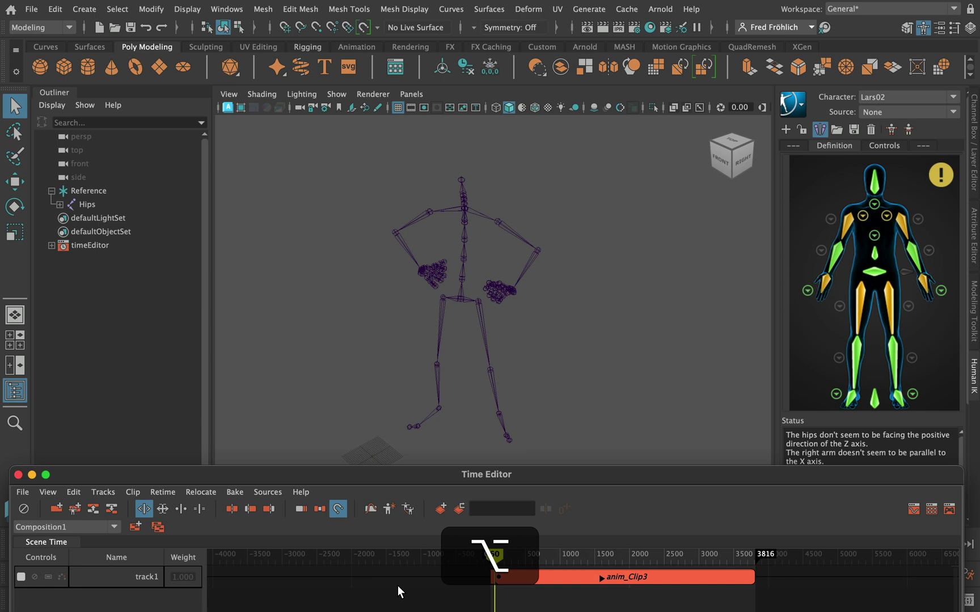
click(557, 577)
key(super+c)
key(super+v)
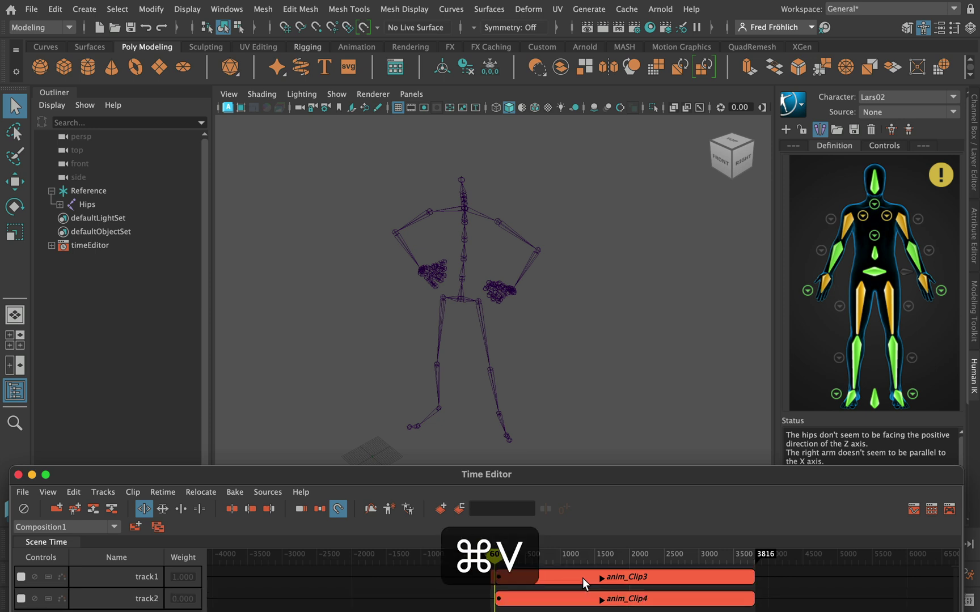
Drag anim_Clip4 onto track1 at frame 3816 and scrub the junction
drag(569, 603, 827, 581)
alt+middle_drag(754, 601, 415, 573)
alt+right_drag(414, 572, 580, 561)
drag(519, 555, 549, 559)
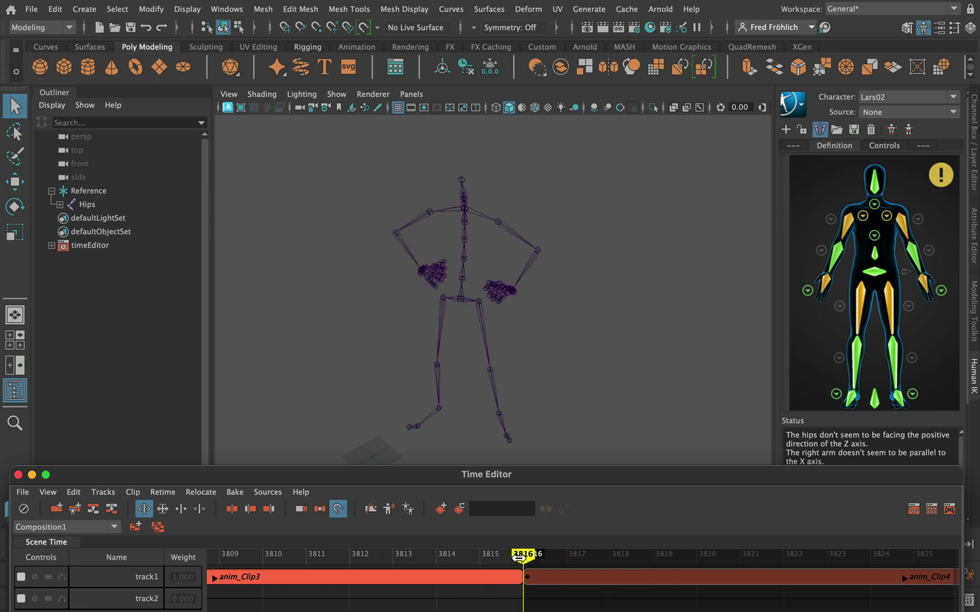
Overlap the 60-frame anim_Clip2 onto anim_Clip3's end near 3816 and scrub the blend
alt+right_drag(567, 558, 444, 588)
alt+right_drag(357, 578, 400, 579)
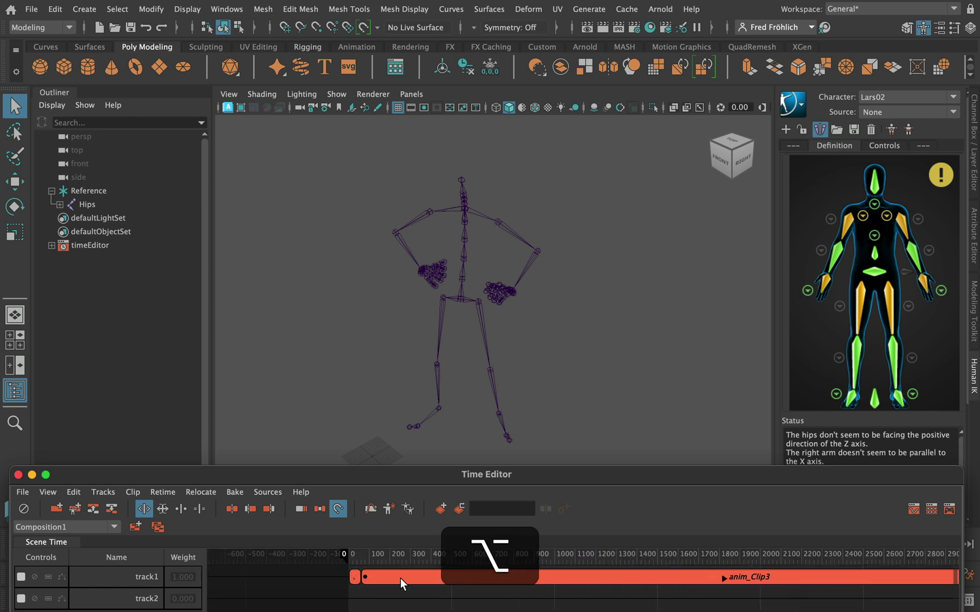
drag(356, 584, 913, 600)
alt+middle_drag(826, 608, 416, 608)
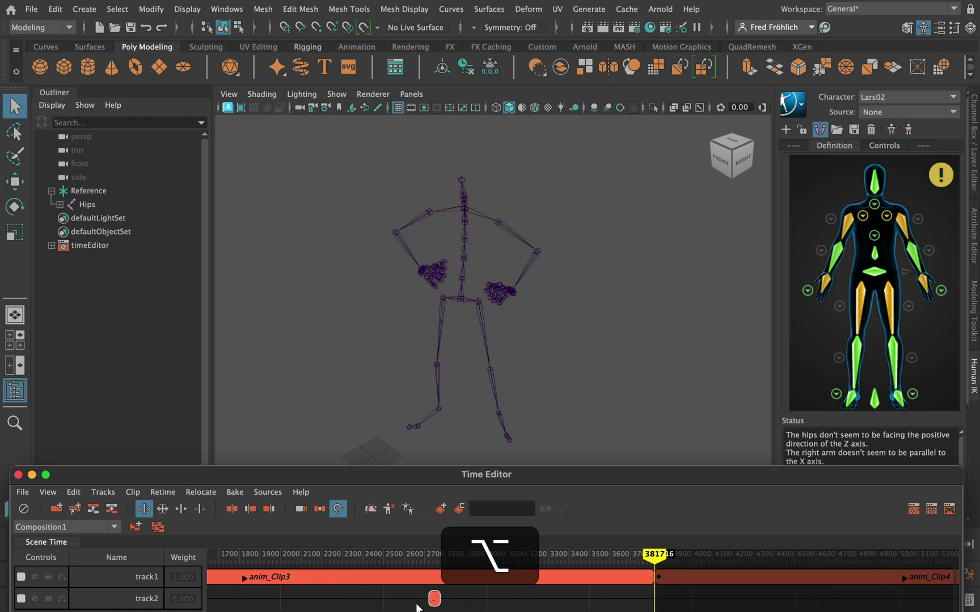
drag(438, 602, 651, 600)
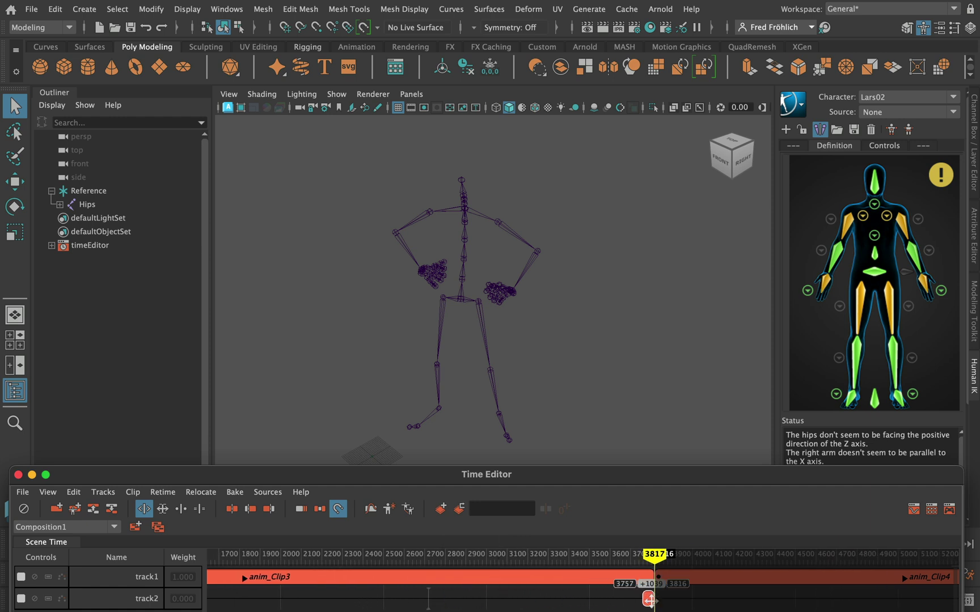
alt+right_drag(669, 592, 772, 576)
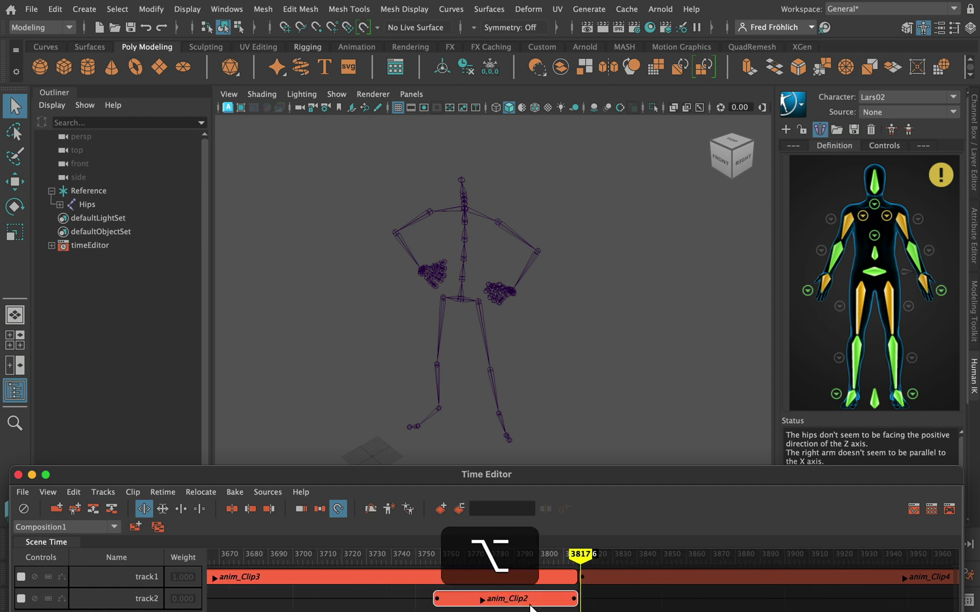
mouse_move(532, 605)
mouse_down()
mouse_move(527, 586)
mouse_move(501, 585)
mouse_move(531, 584)
mouse_up()
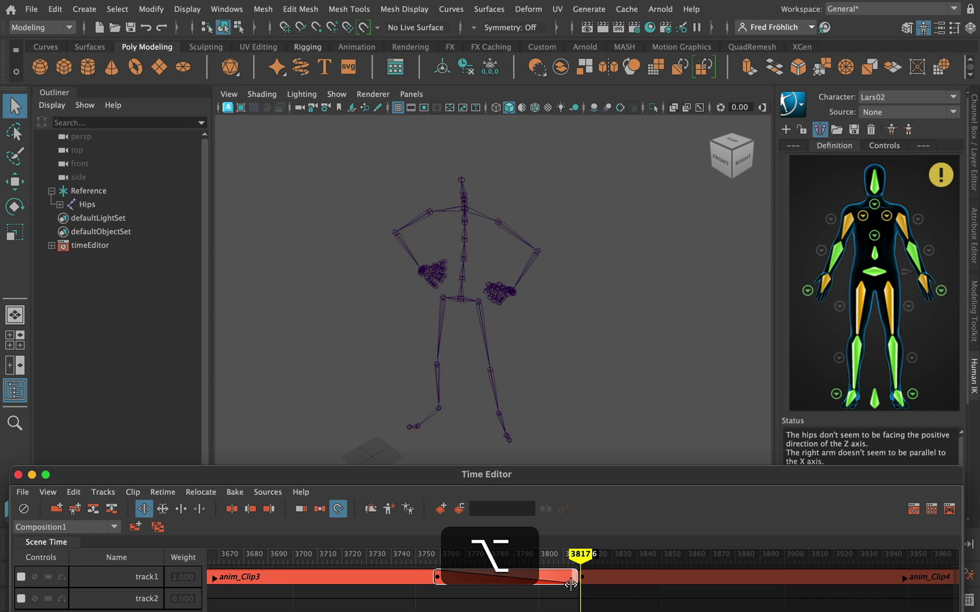
mouse_move(577, 561)
alt+right_down()
mouse_move(601, 584)
mouse_move(635, 580)
mouse_move(573, 579)
mouse_move(585, 555)
alt+right_up()
mouse_move(579, 557)
mouse_down()
mouse_move(344, 556)
mouse_move(782, 562)
mouse_move(351, 561)
mouse_move(510, 565)
mouse_move(783, 558)
mouse_move(395, 556)
mouse_move(733, 556)
mouse_up()
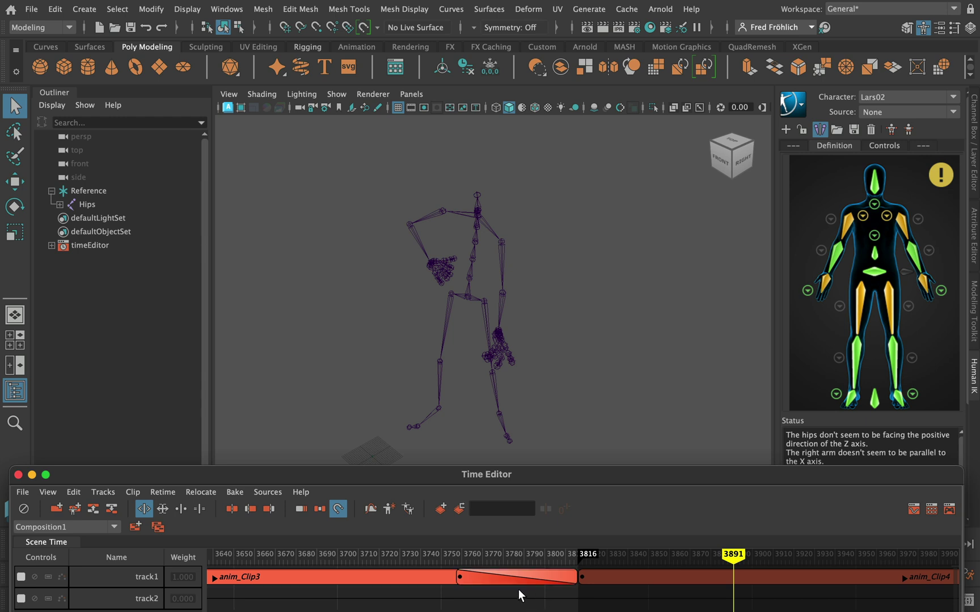
key(shift)
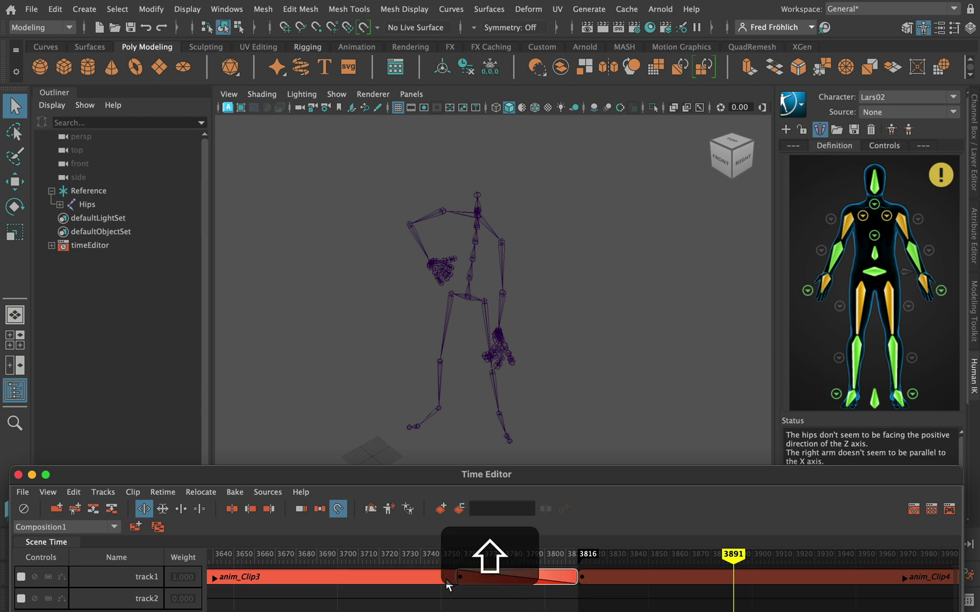
key(BackSpace)
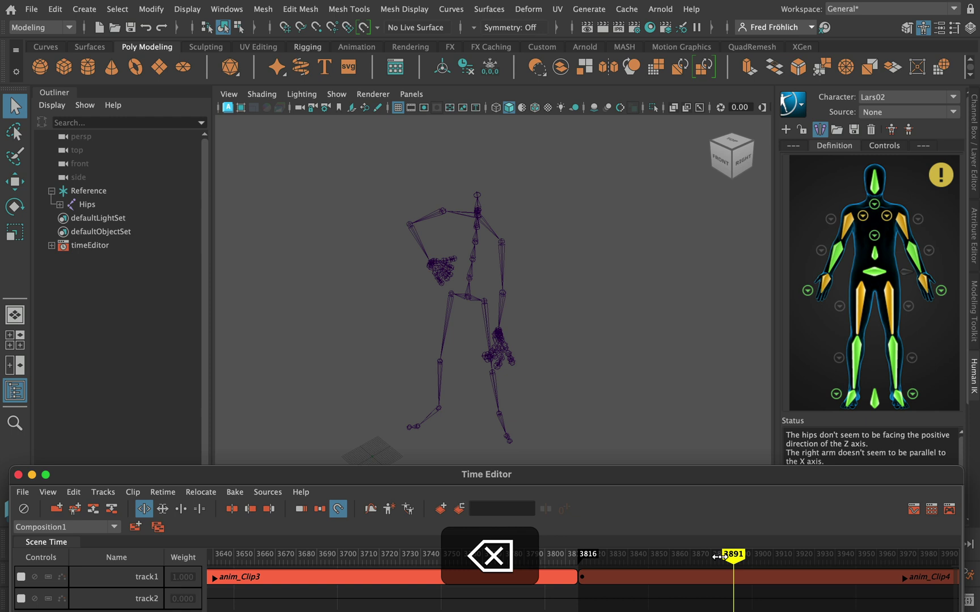
mouse_move(734, 556)
mouse_down()
mouse_move(525, 557)
mouse_move(612, 572)
mouse_up()
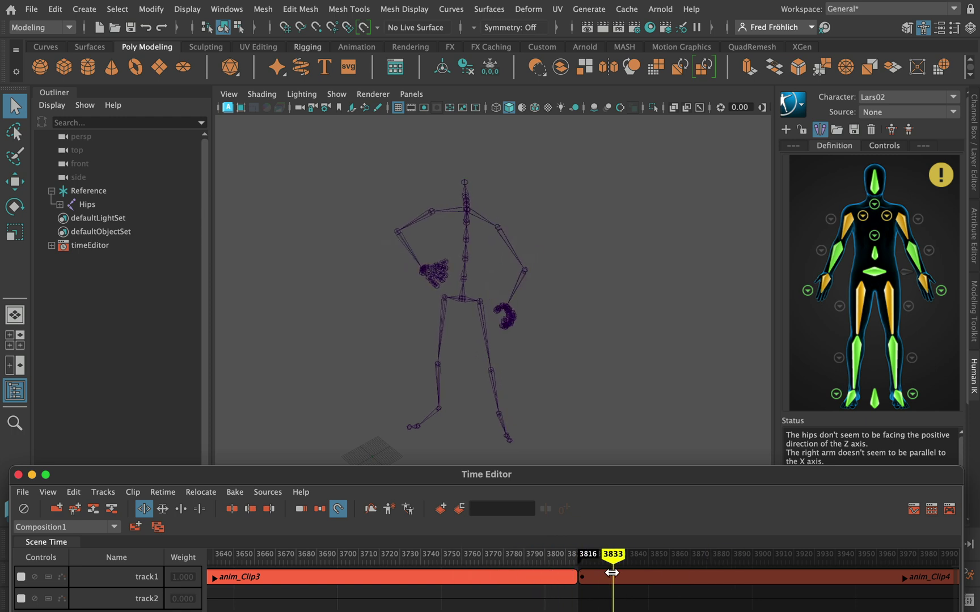
key(super+z)
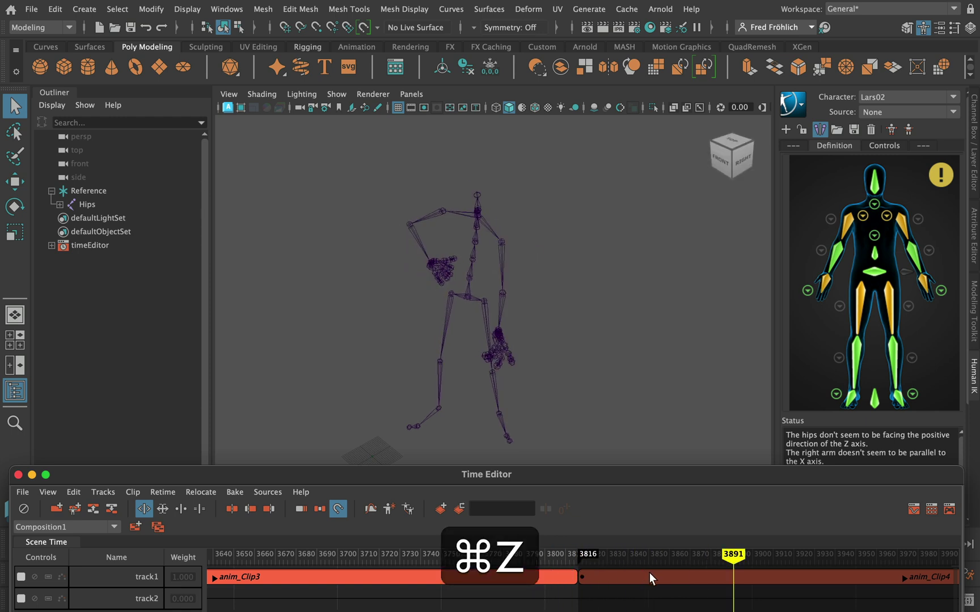
key(super+z)
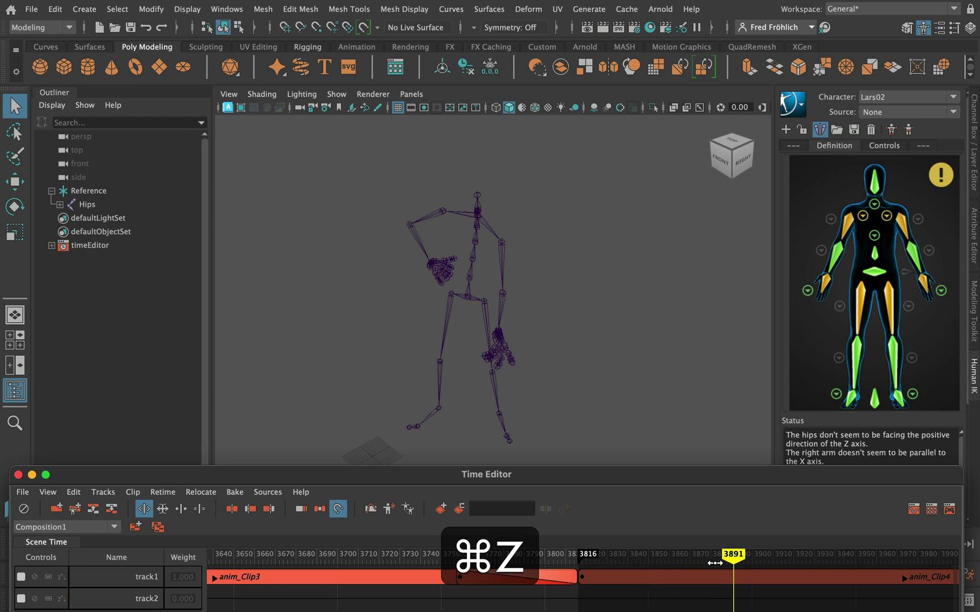
mouse_move(733, 559)
mouse_down()
mouse_move(404, 570)
mouse_move(730, 569)
mouse_move(426, 568)
mouse_up()
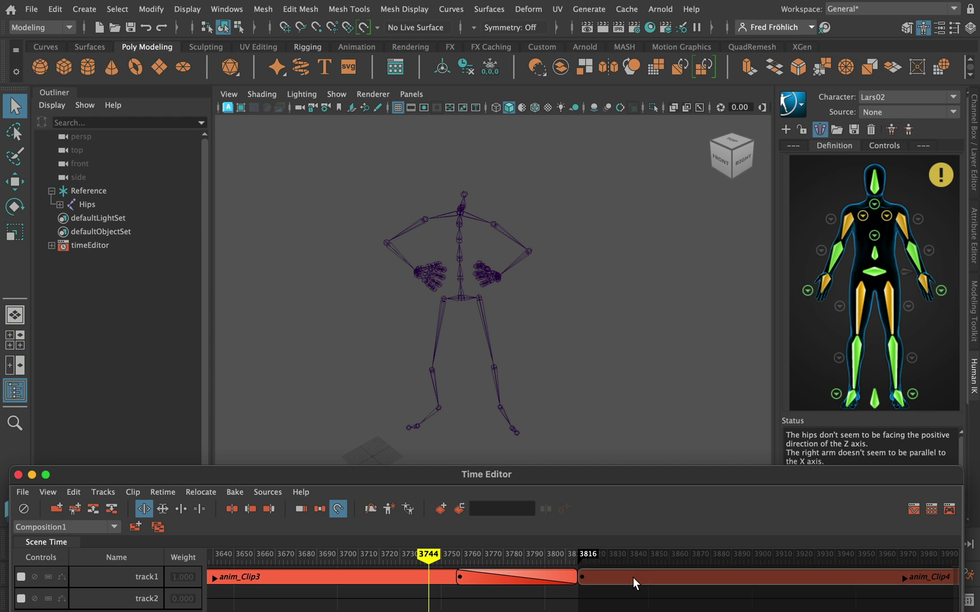
Delete anim_Clip4 and slide anim_Clip3 left to begin at frame 0
key(BackSpace)
alt+right_drag(533, 604, 376, 597)
alt+middle_drag(376, 597, 748, 602)
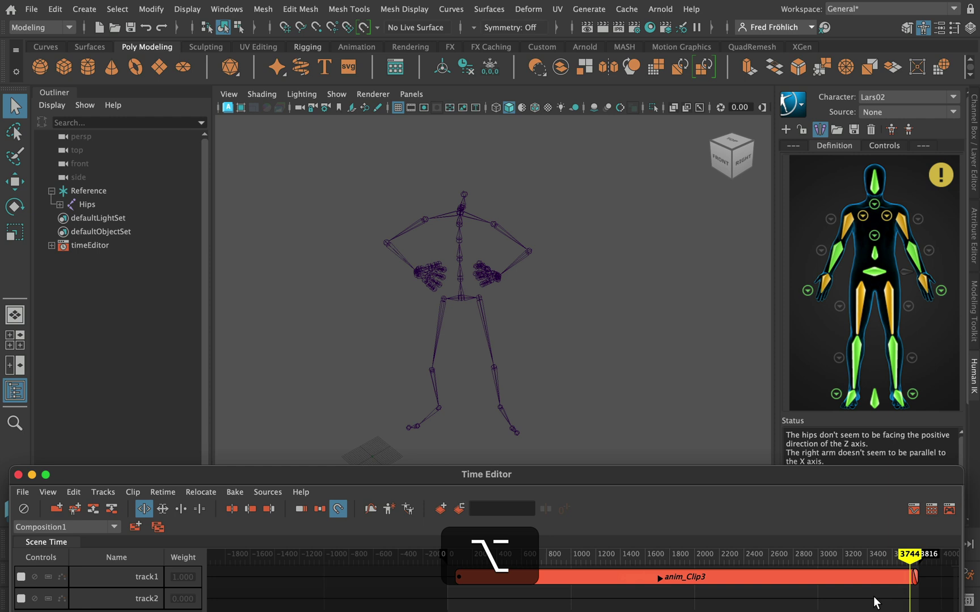
drag(949, 573, 947, 575)
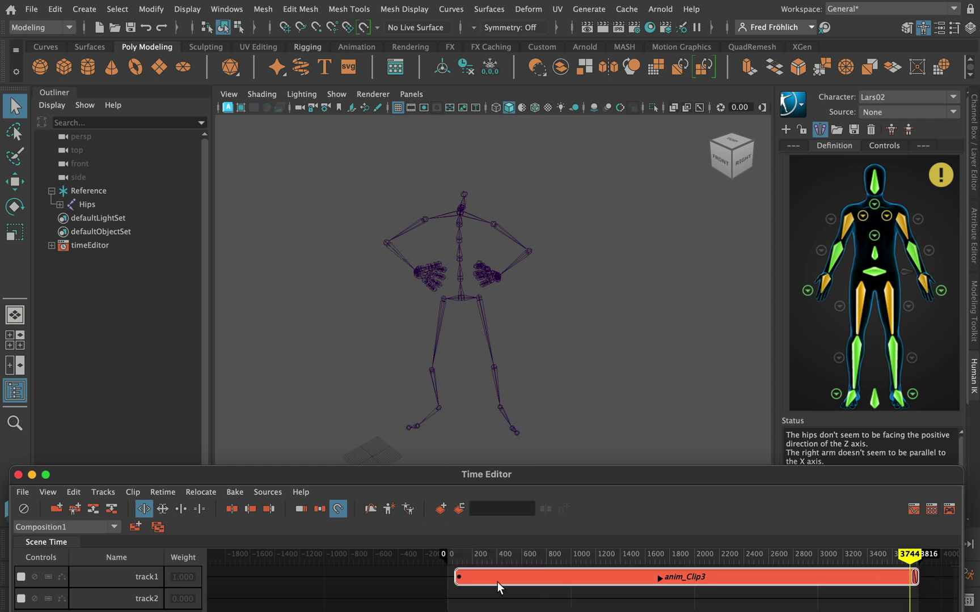
drag(486, 576, 479, 577)
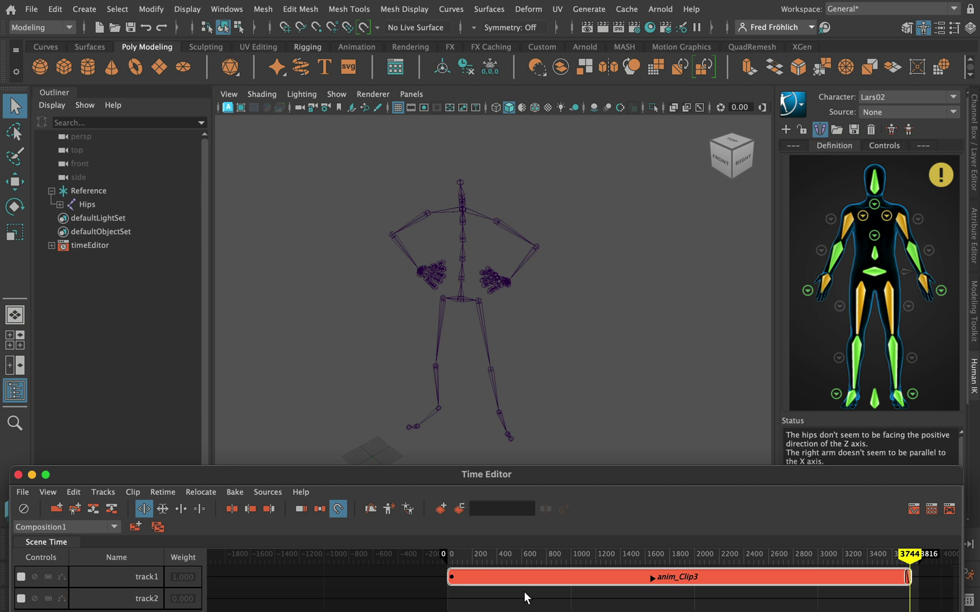
Bake anim_Clip3 to the scene and delete the clip
click(235, 493)
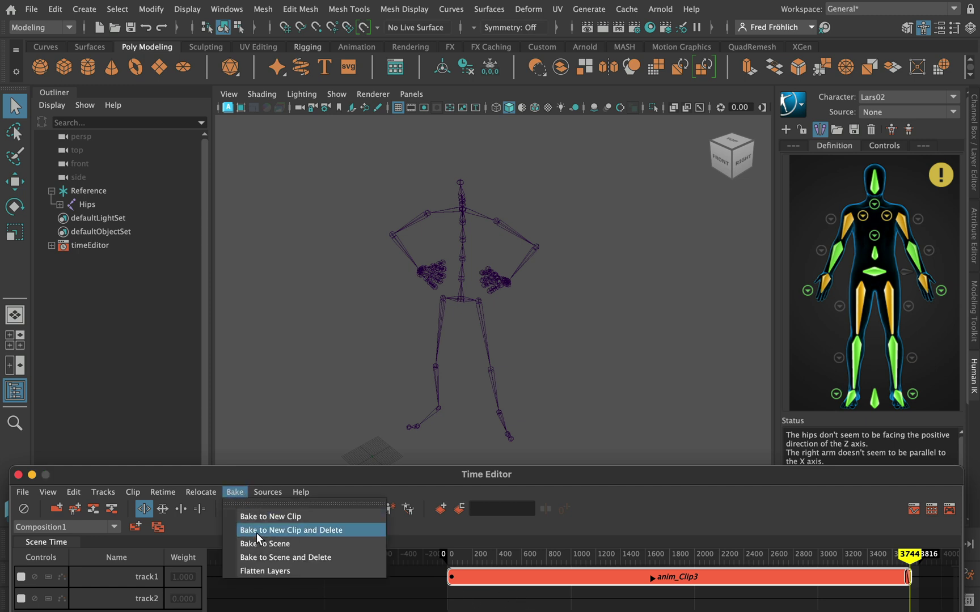
click(259, 554)
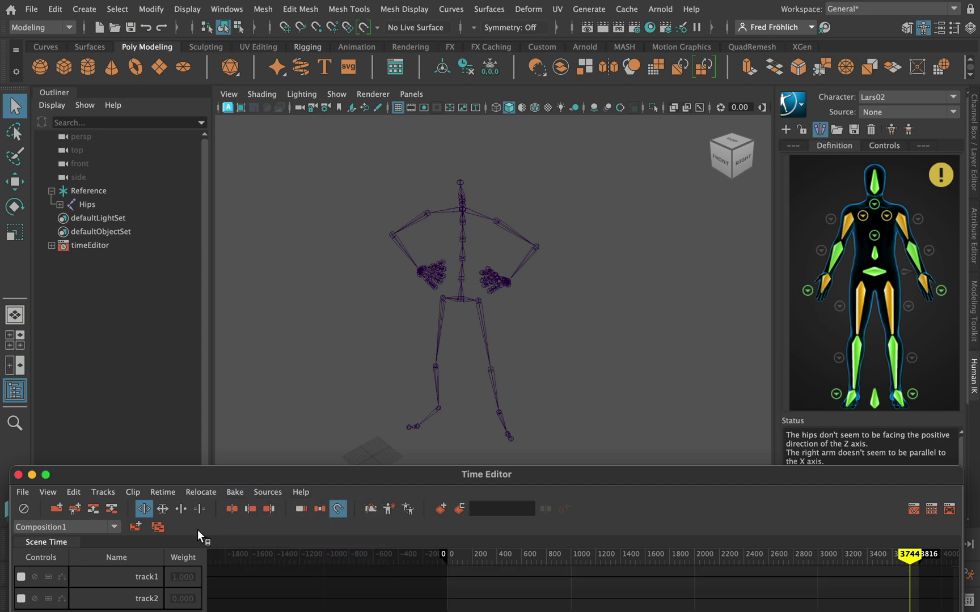
Close the Time Editor and save the scene as Lars02_Characterised_Loop.mb
click(19, 475)
click(31, 9)
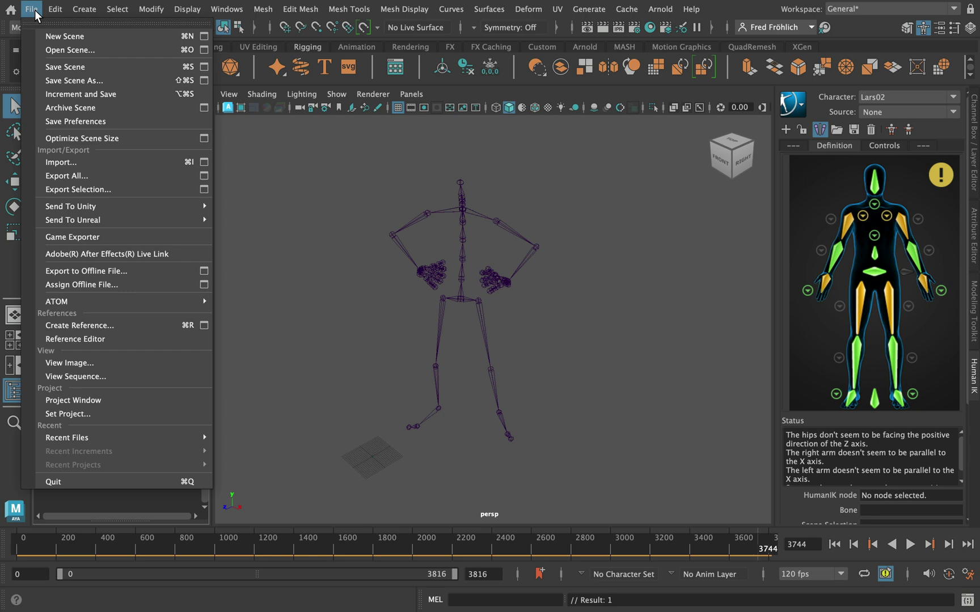
click(68, 80)
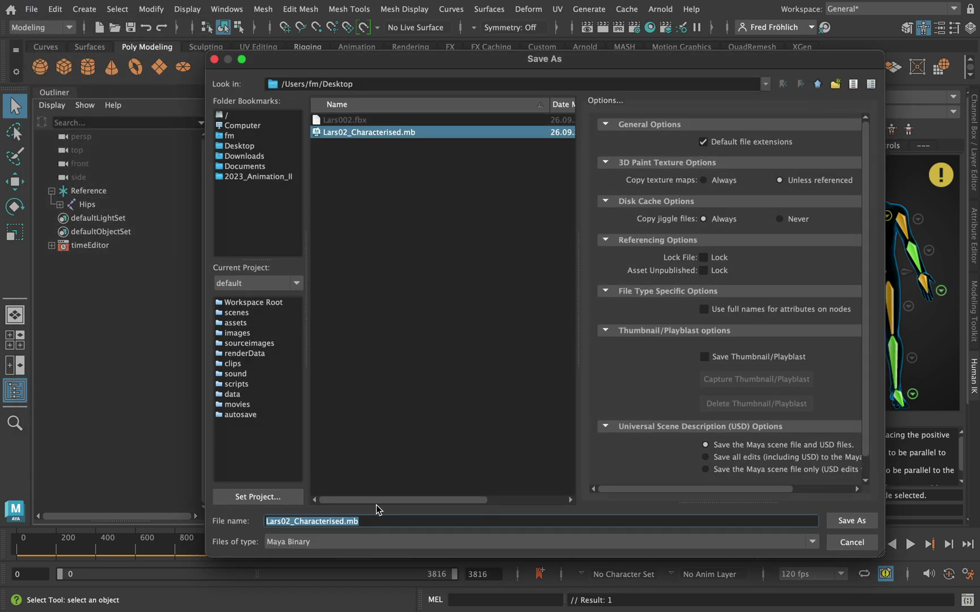
text(_Loop)
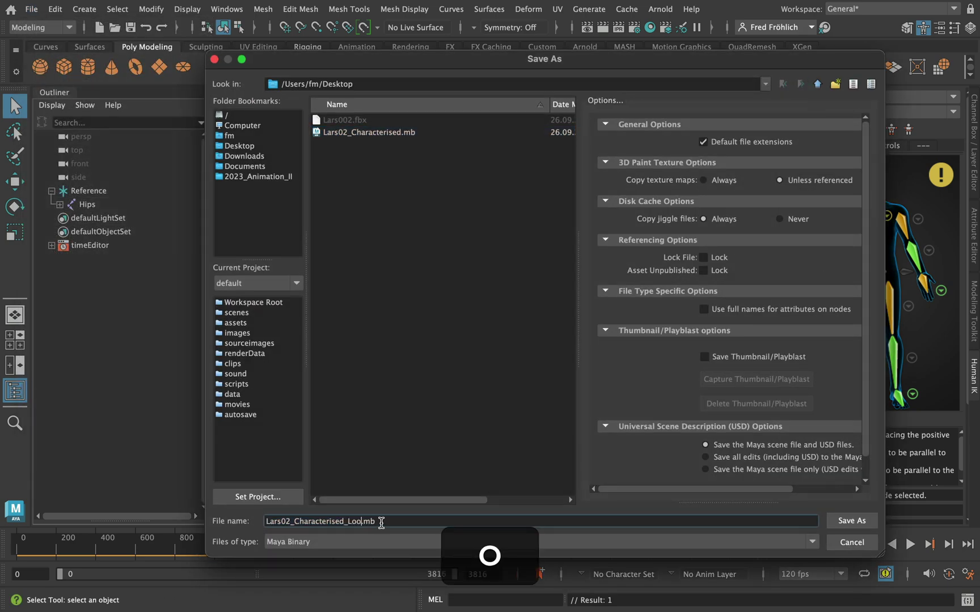
key(Return)
Start a new scene and import the HumanIK example Dummy character
click(31, 9)
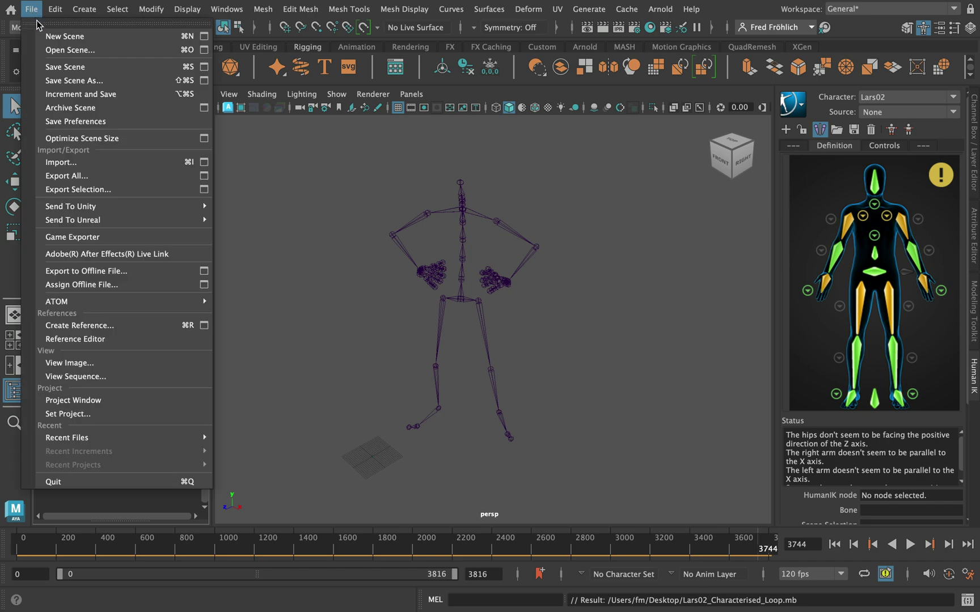
click(39, 34)
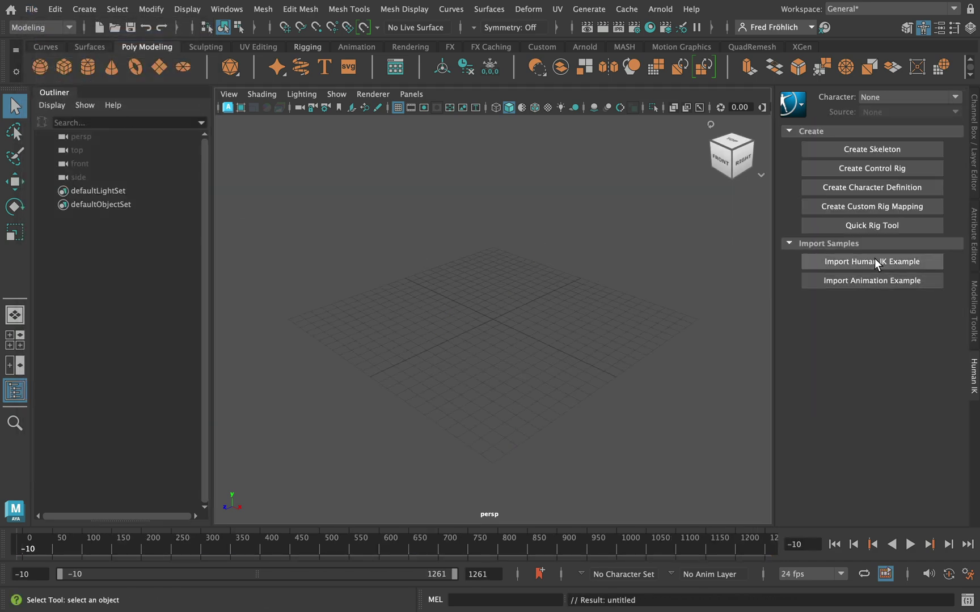
click(875, 261)
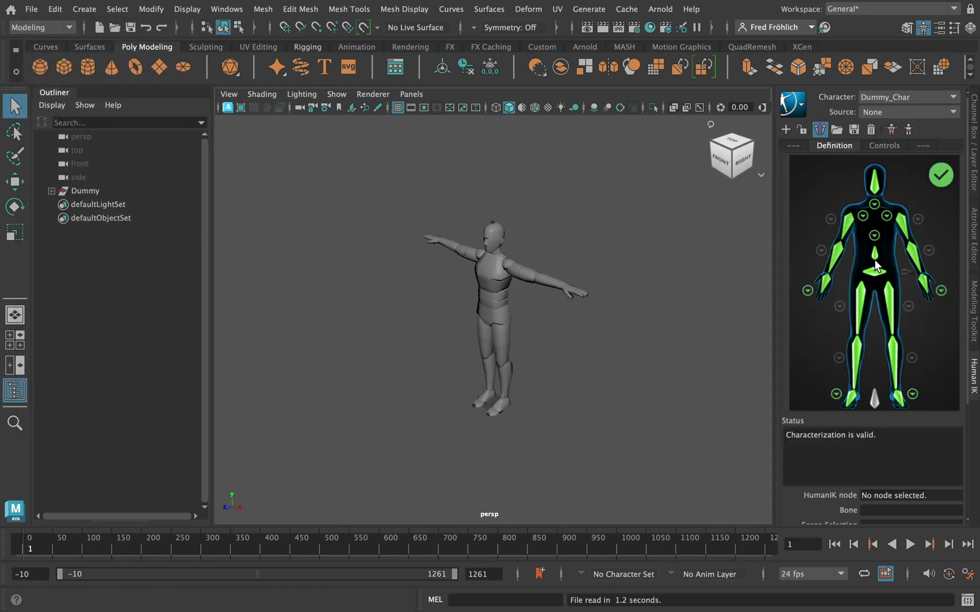
click(37, 10)
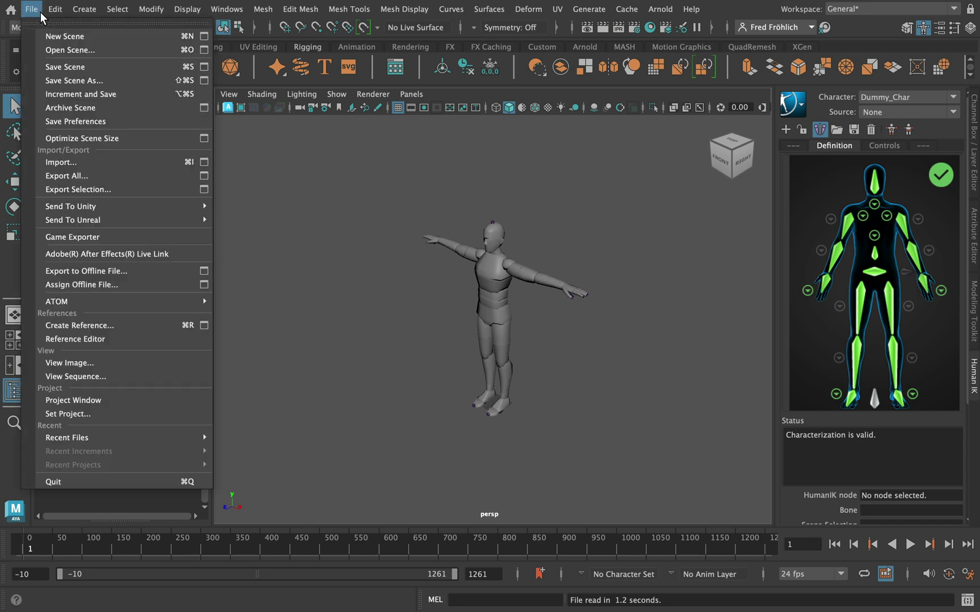
Import Lars02_Characterised_Loop.mb beside the Dummy character
click(77, 163)
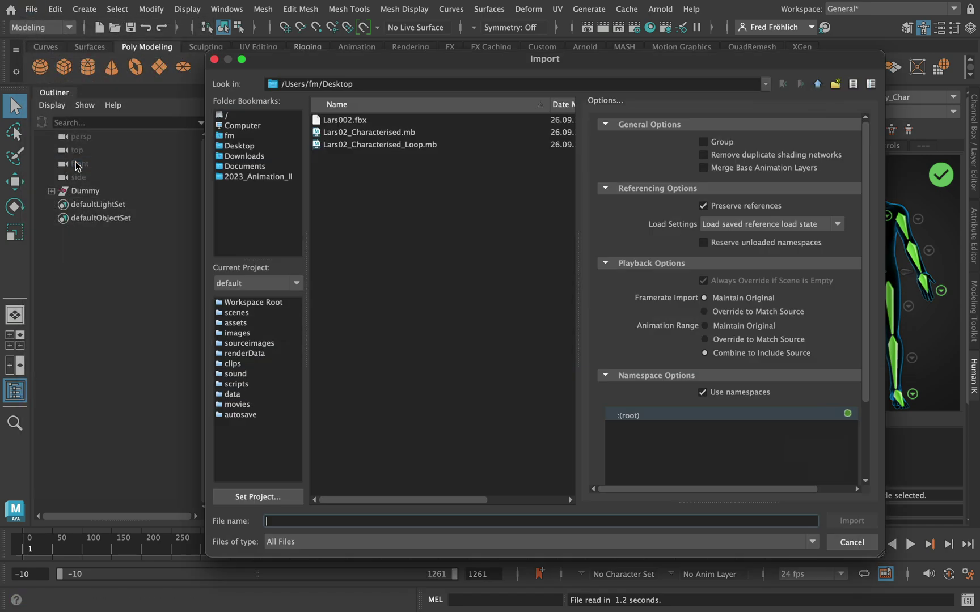
click(341, 145)
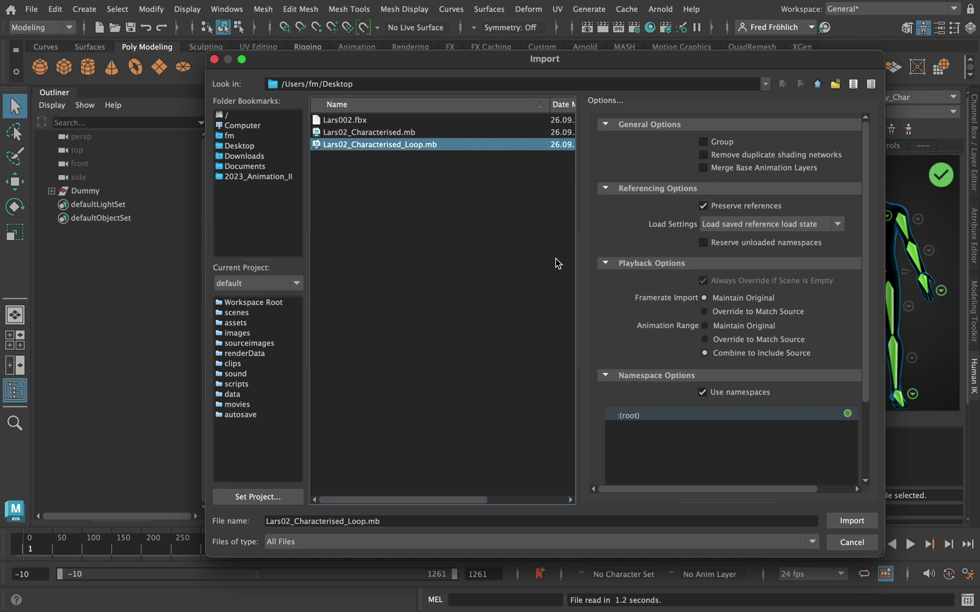
click(857, 521)
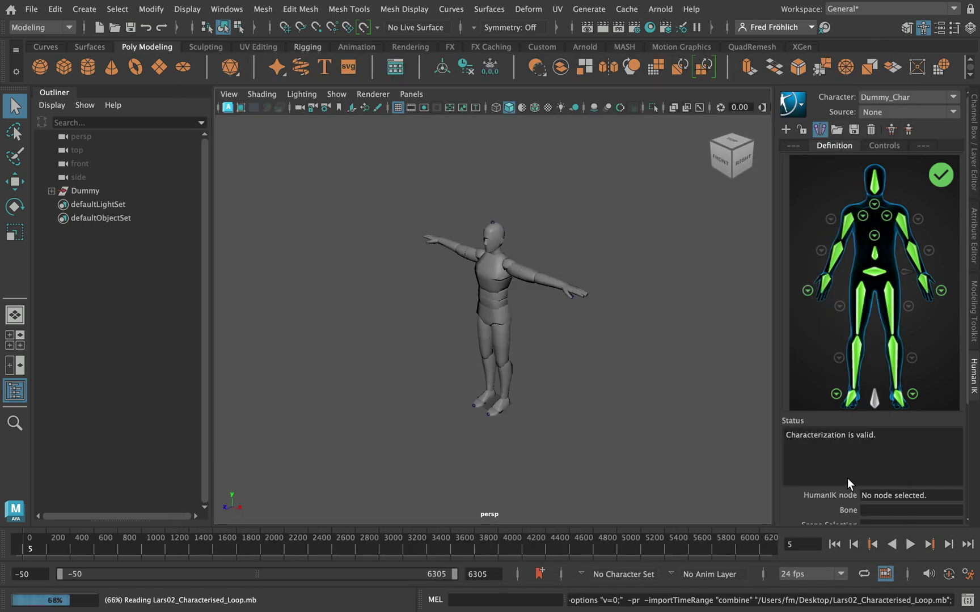
Set Dummy_Char's HumanIK source to Lars02 and scrub the timeline to check the retarget
click(887, 113)
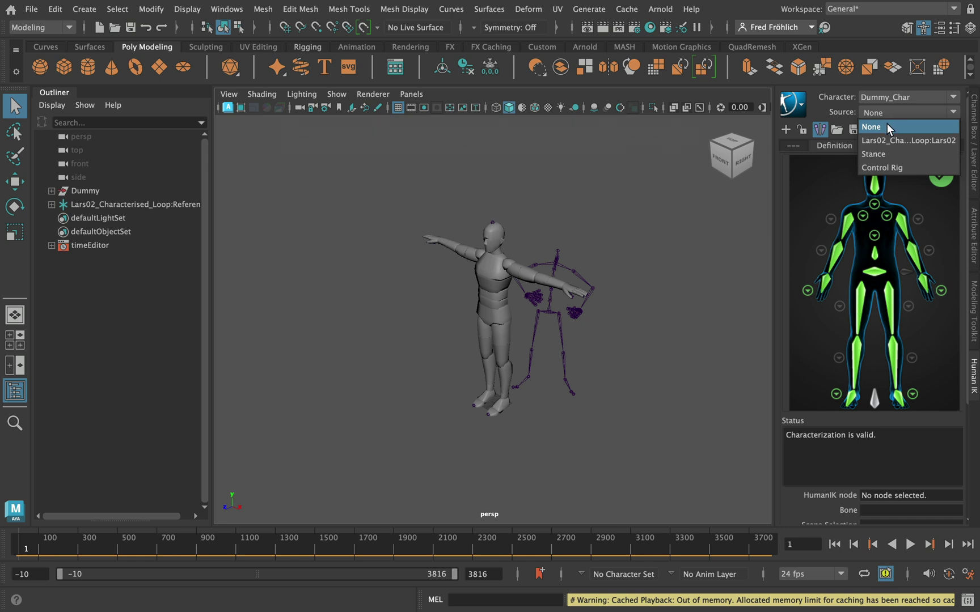
click(884, 140)
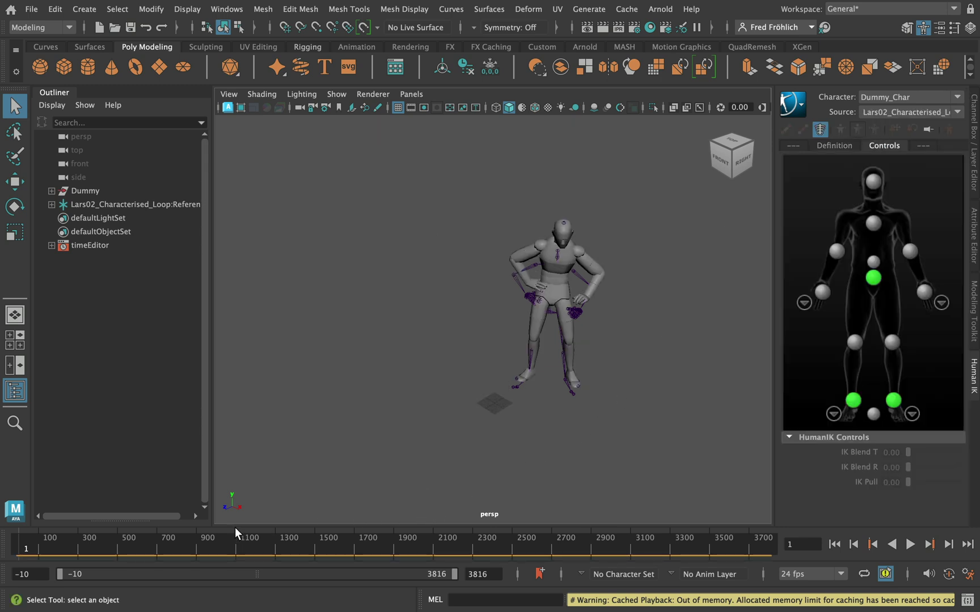
drag(104, 551, 395, 552)
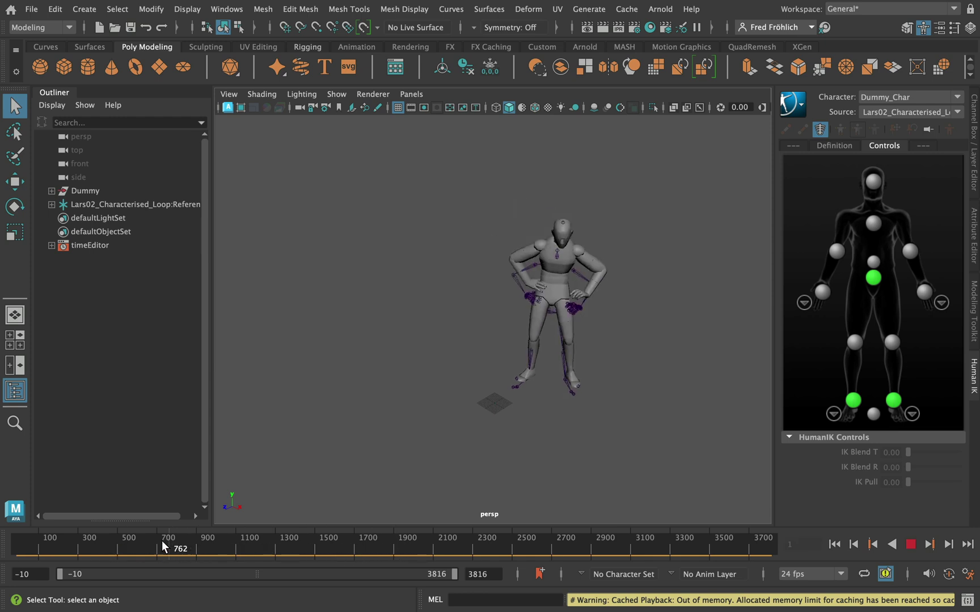
mouse_move(163, 543)
mouse_down()
mouse_move(110, 536)
mouse_move(169, 539)
mouse_move(137, 537)
mouse_move(146, 536)
mouse_up()
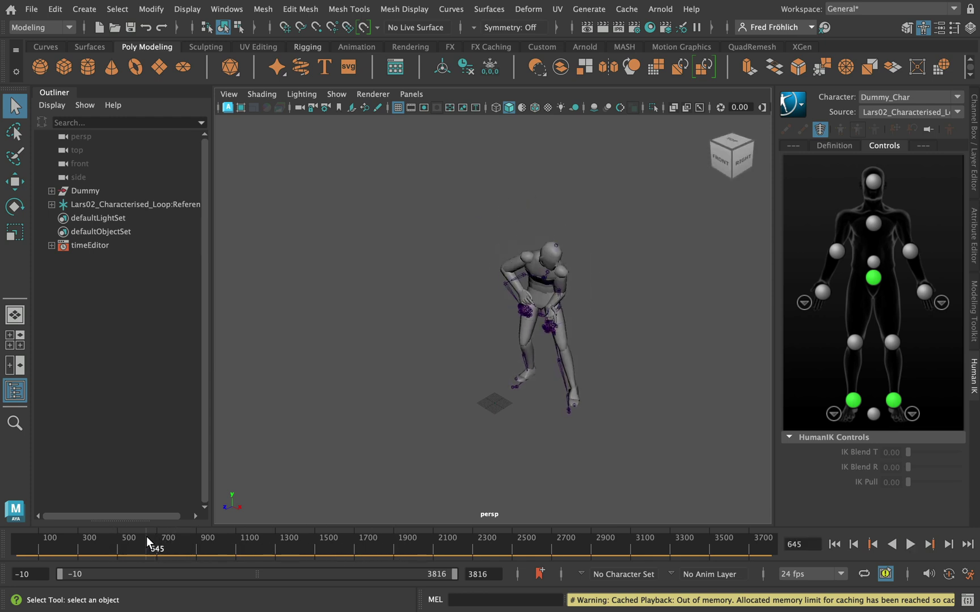
In the Graph Editor, select the Lars02 Hips joint and its whole hierarchy
click(227, 9)
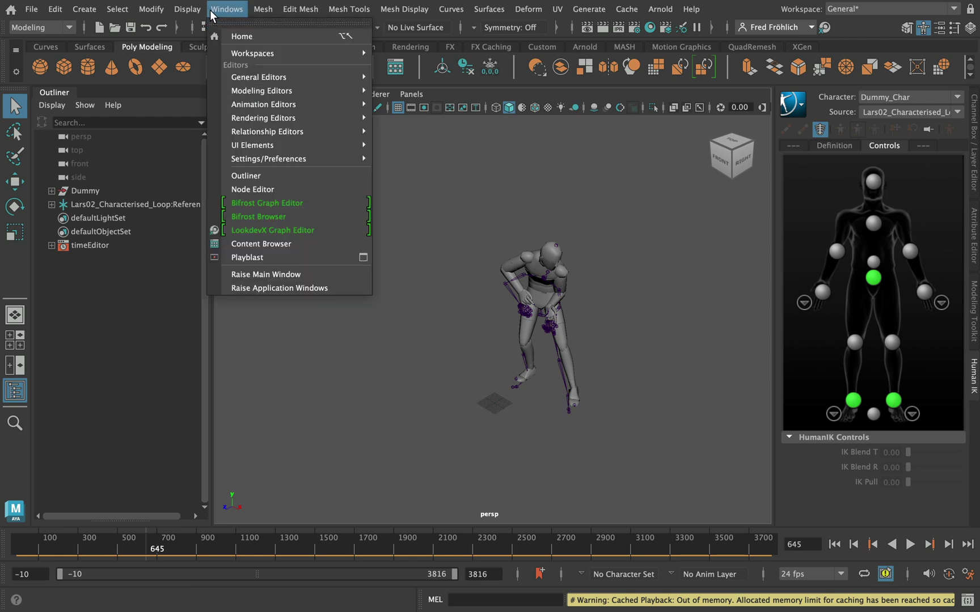
mouse_move(266, 105)
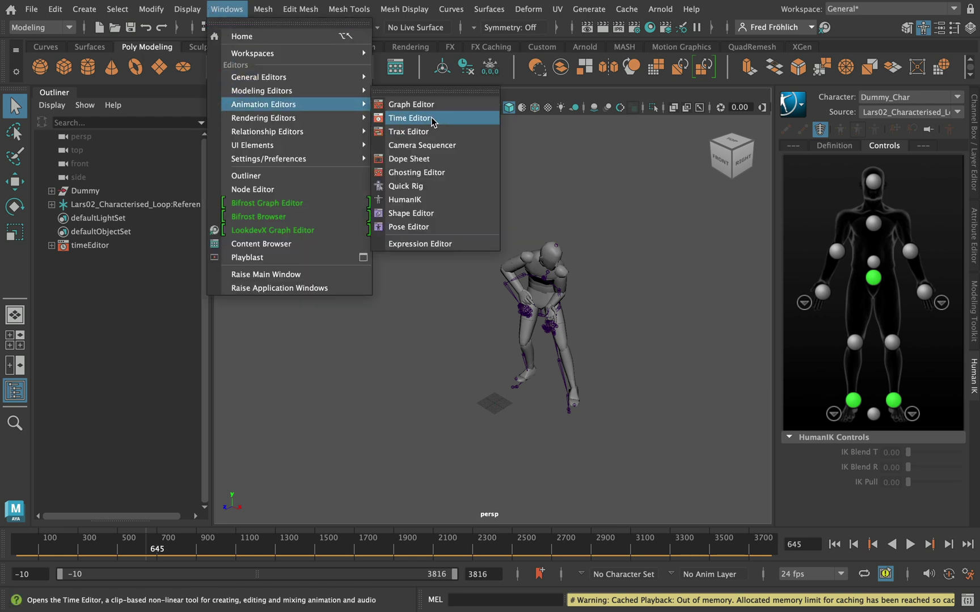
click(417, 105)
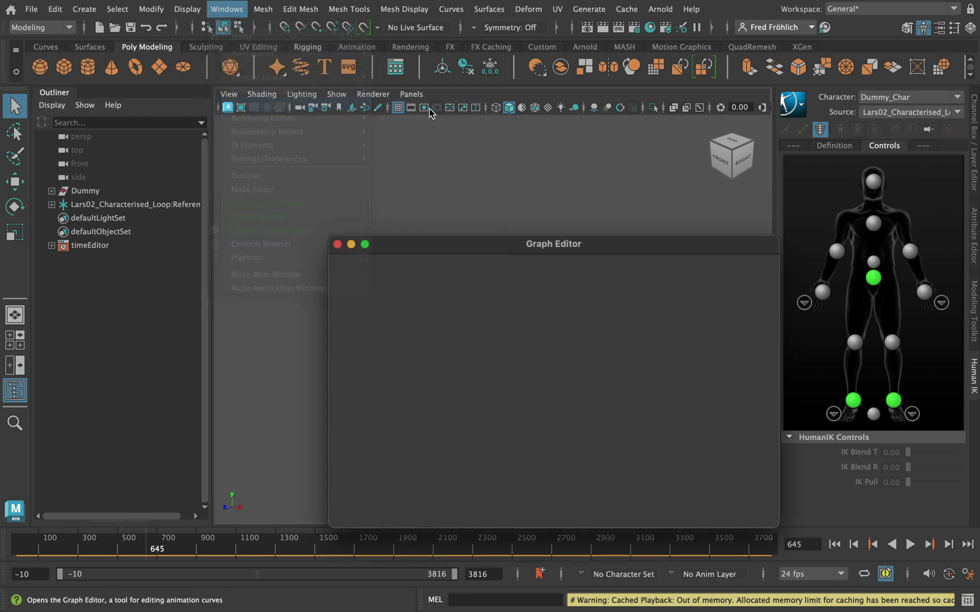
click(51, 204)
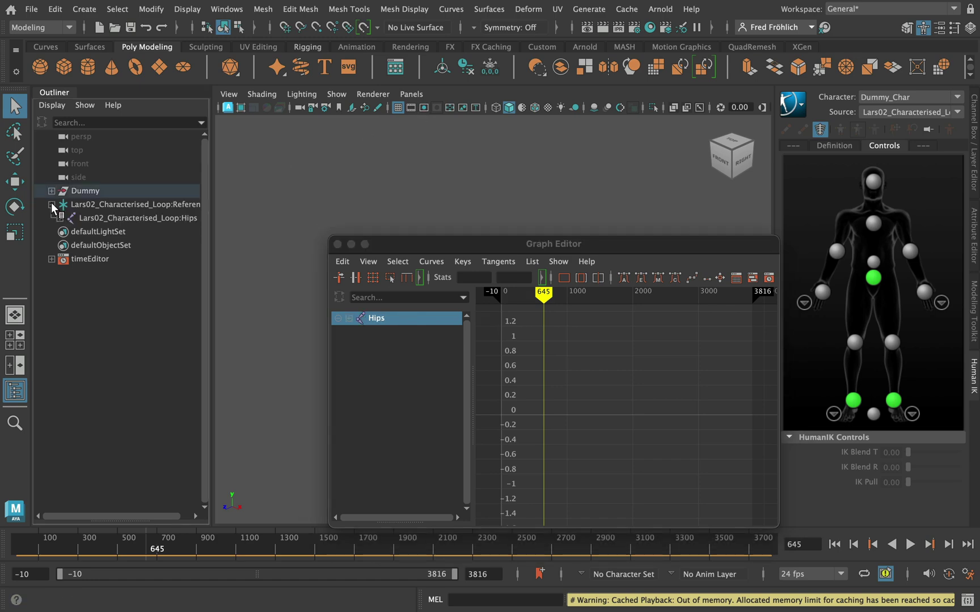
click(83, 220)
click(123, 14)
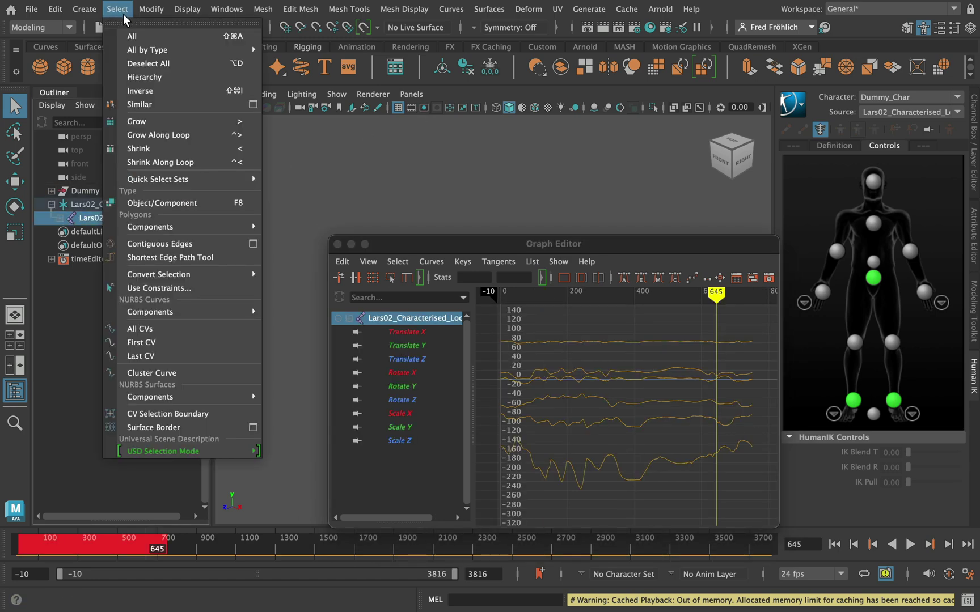
click(167, 84)
Set Post Infinity to Cycle on all the selected curves
click(431, 261)
mouse_move(446, 248)
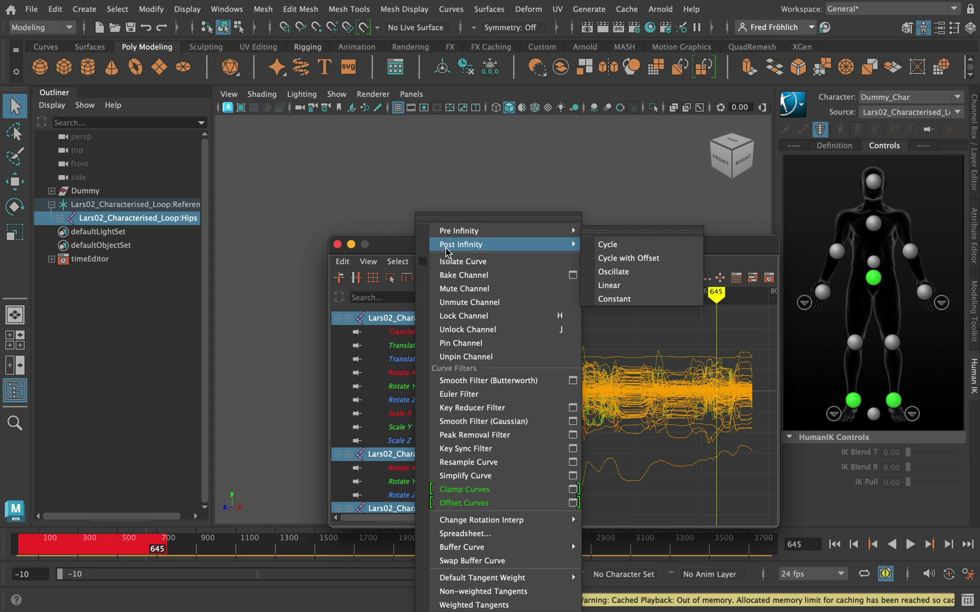
click(608, 245)
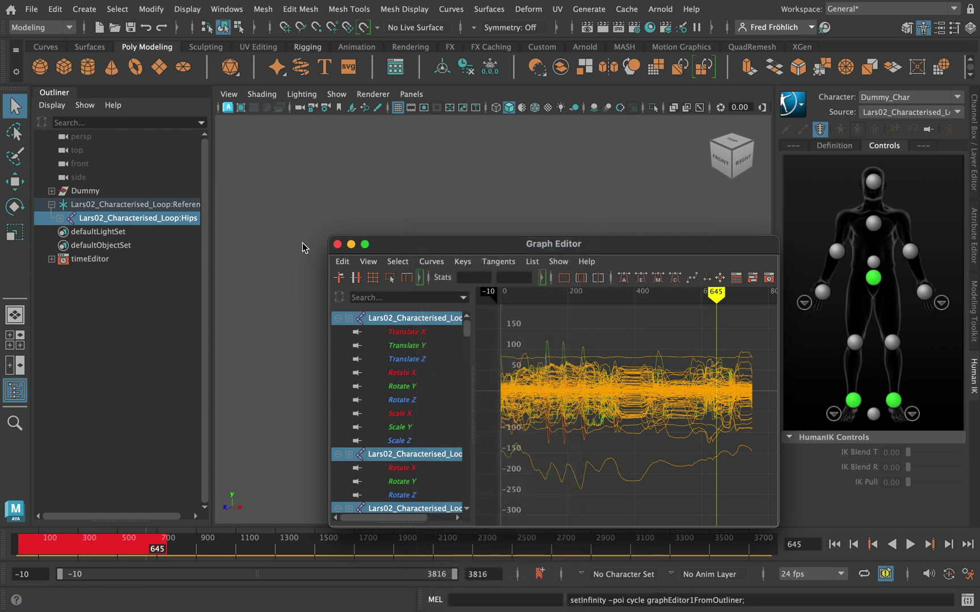
Close the Graph Editor and play back the animation to check the loop
click(338, 244)
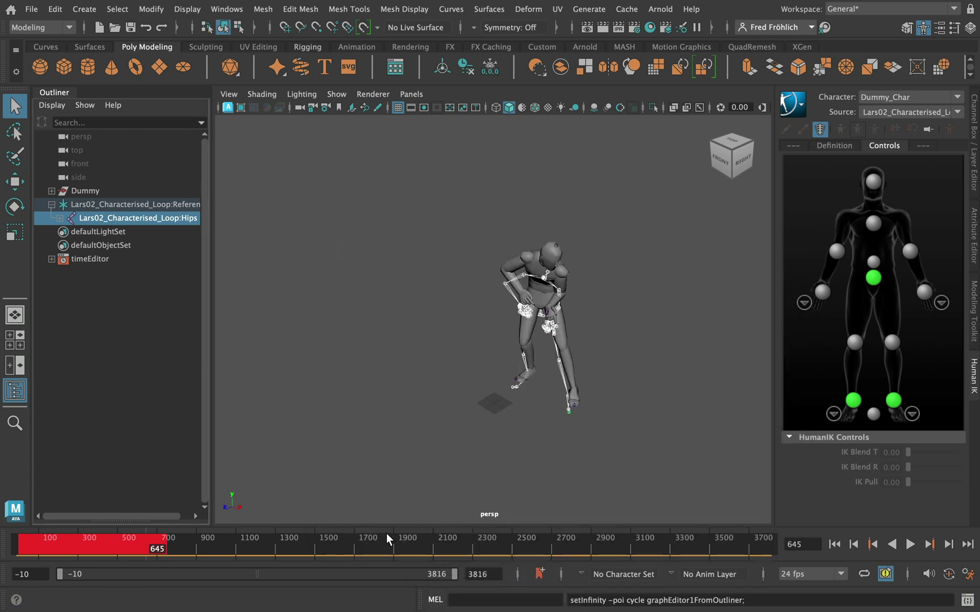
key(alt+v)
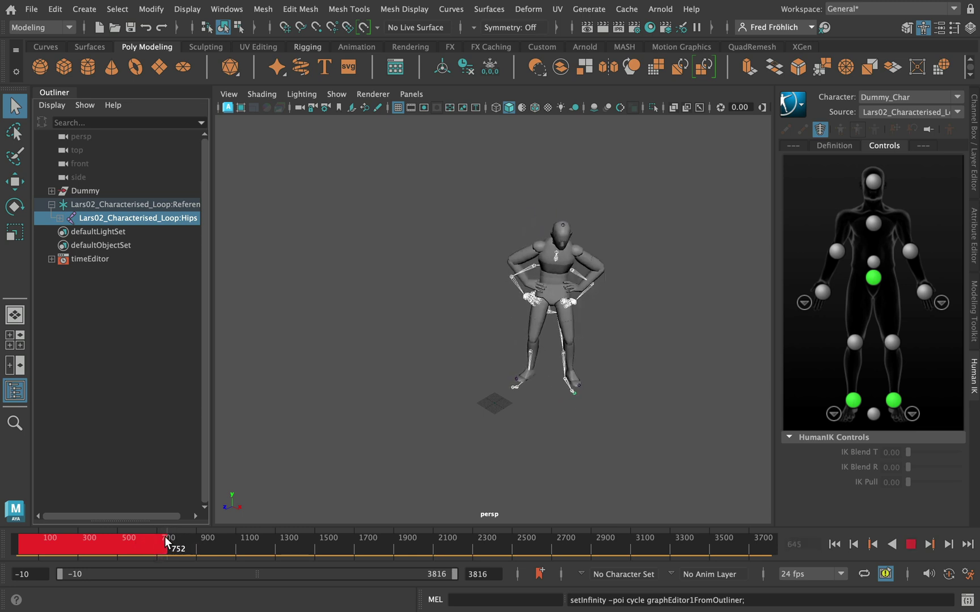
drag(164, 537, 149, 533)
key(alt+v)
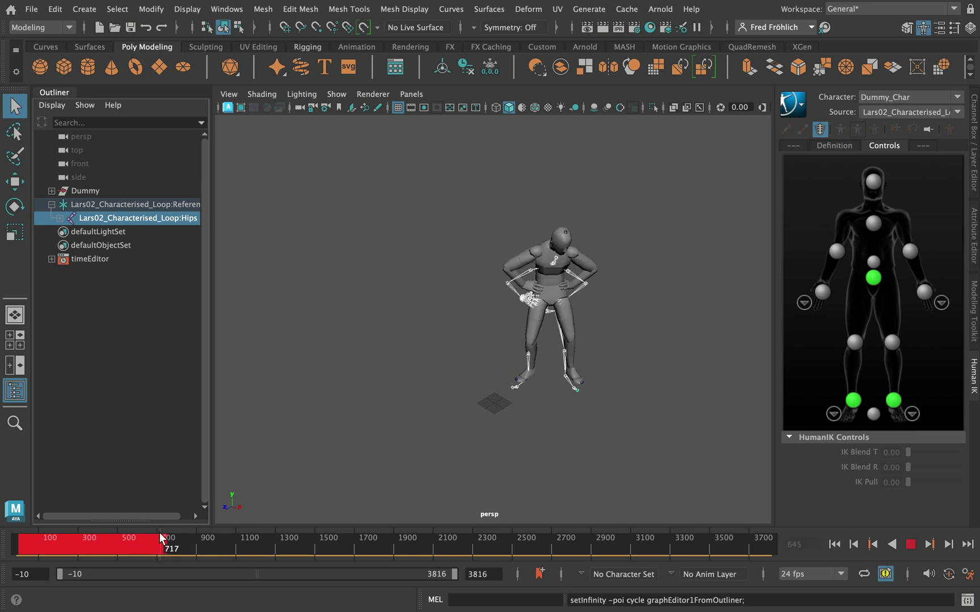
Hide the Lars02 reference skeleton, leaving the Dummy visible
alt+middle_drag(584, 317, 520, 322)
alt+right_drag(520, 321, 783, 266)
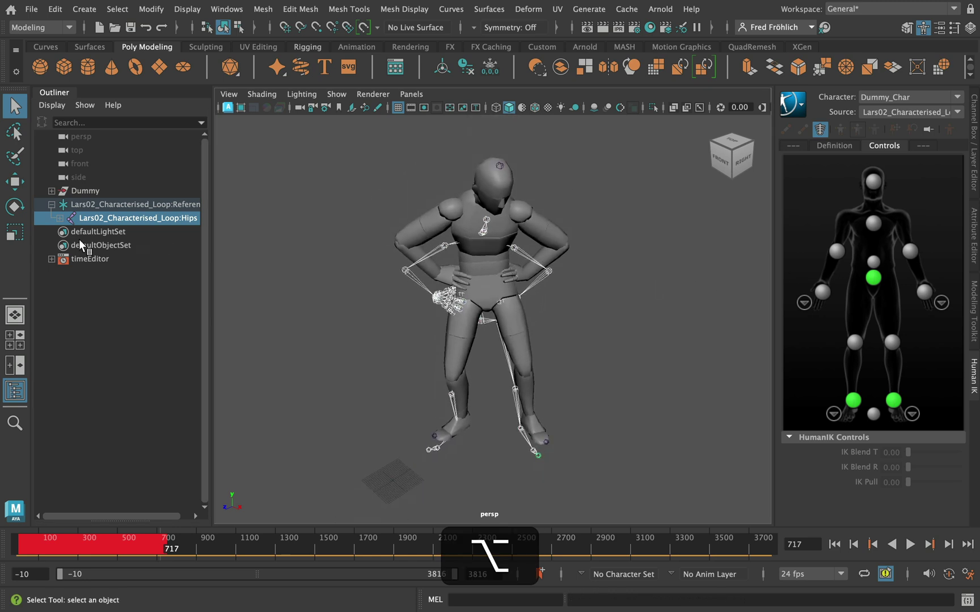
click(104, 206)
key(h)
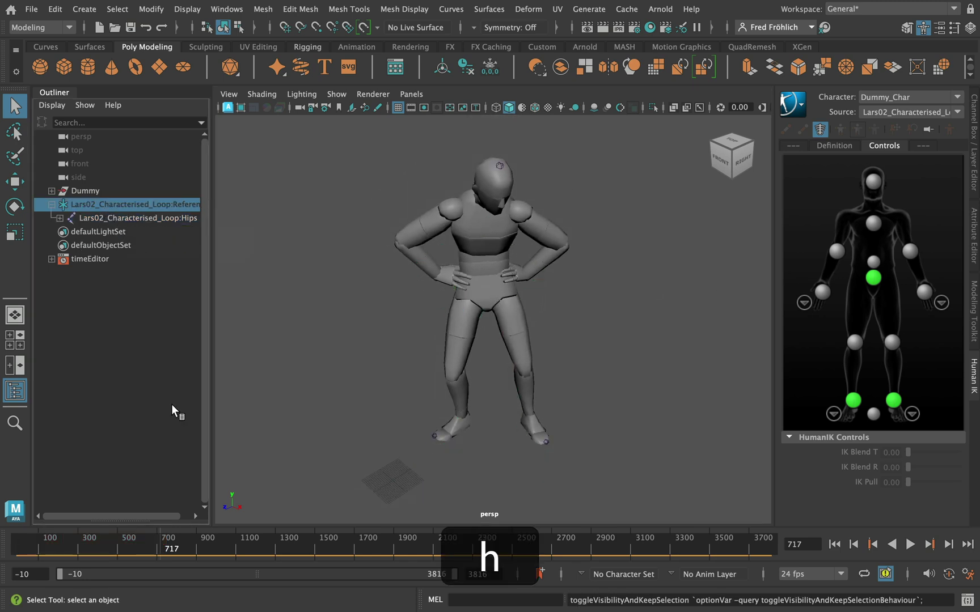